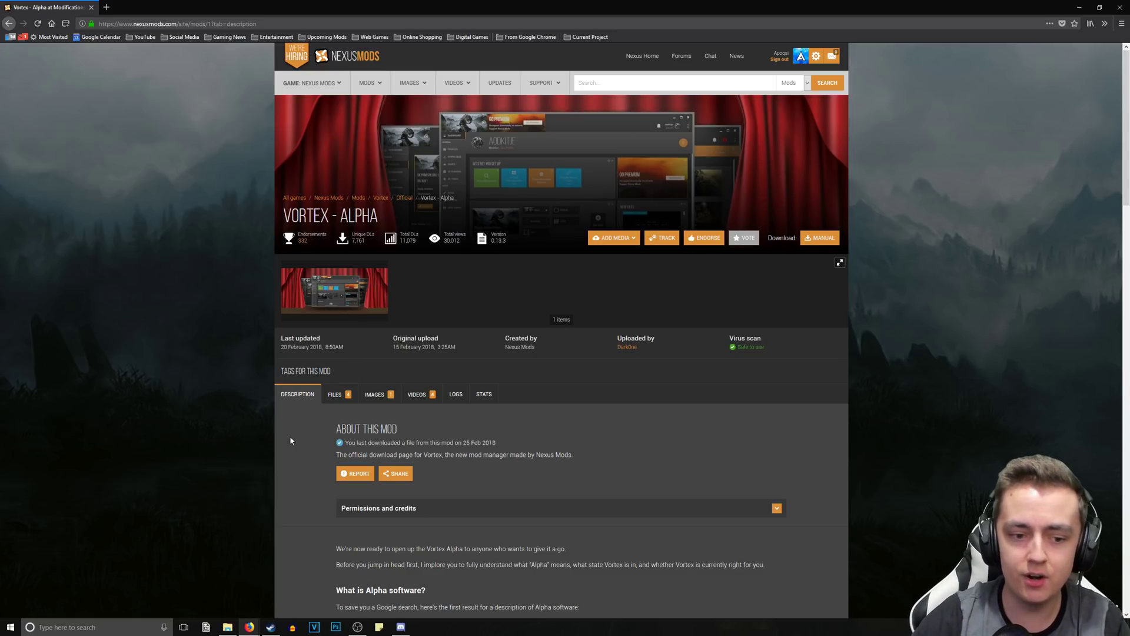
Download the one-click Vortex main file from the mod's files list and save Vortex-1-0-13-3.exe.
{"action": "left_click", "coordinate": [338, 397]}
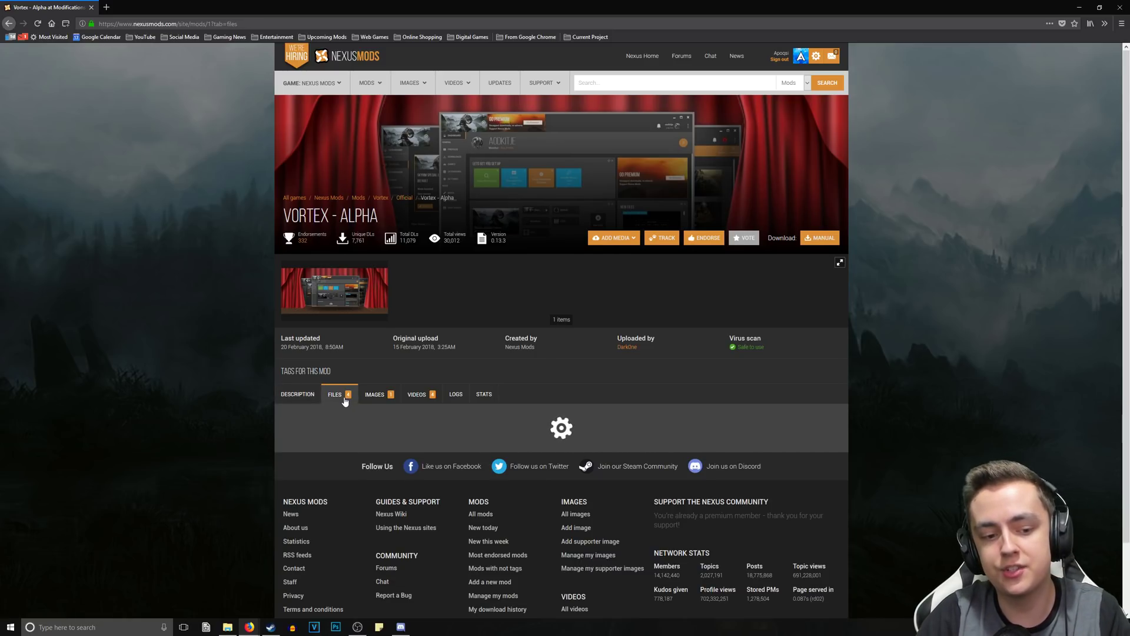
{"action": "scroll", "coordinate": [308, 386], "scroll_direction": "down", "scroll_amount": 3}
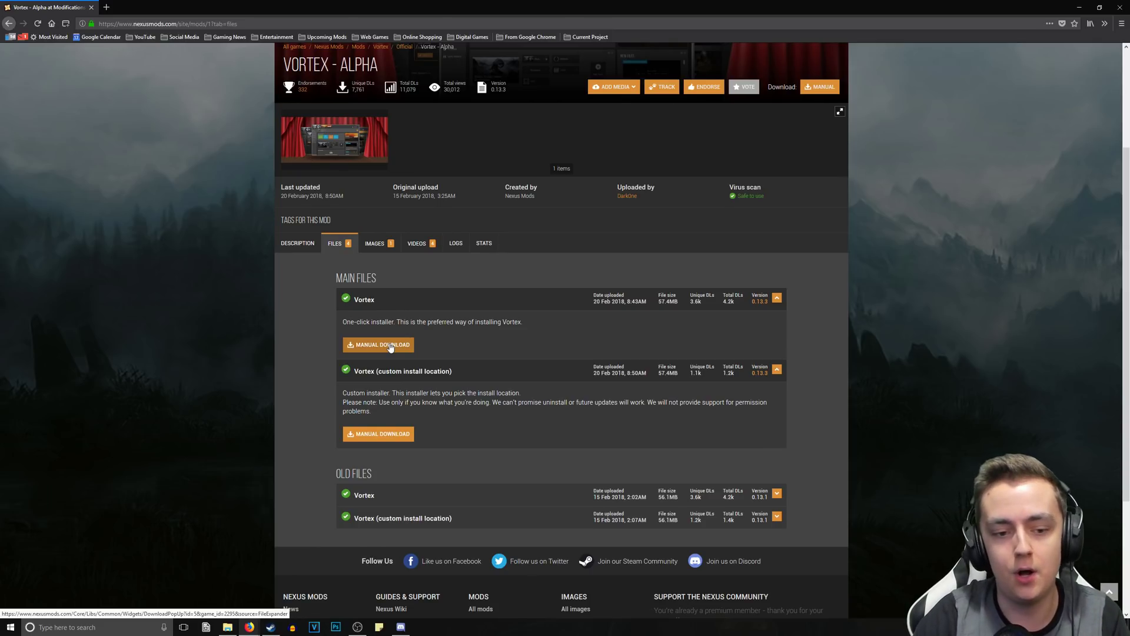
{"action": "left_click", "coordinate": [389, 345]}
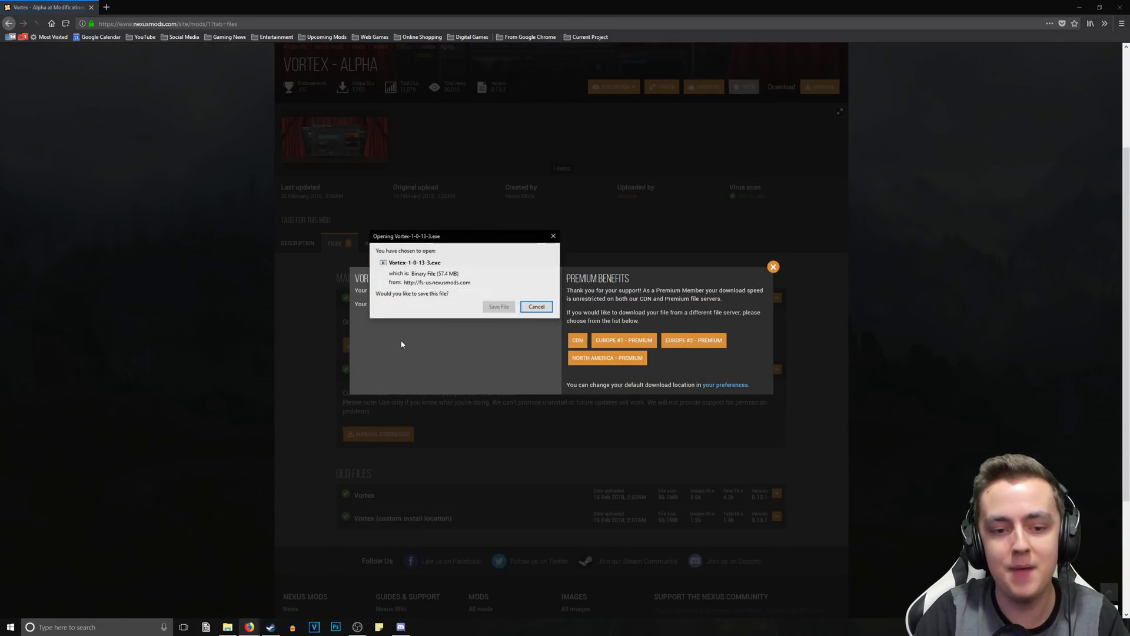
{"action": "left_click", "coordinate": [498, 307]}
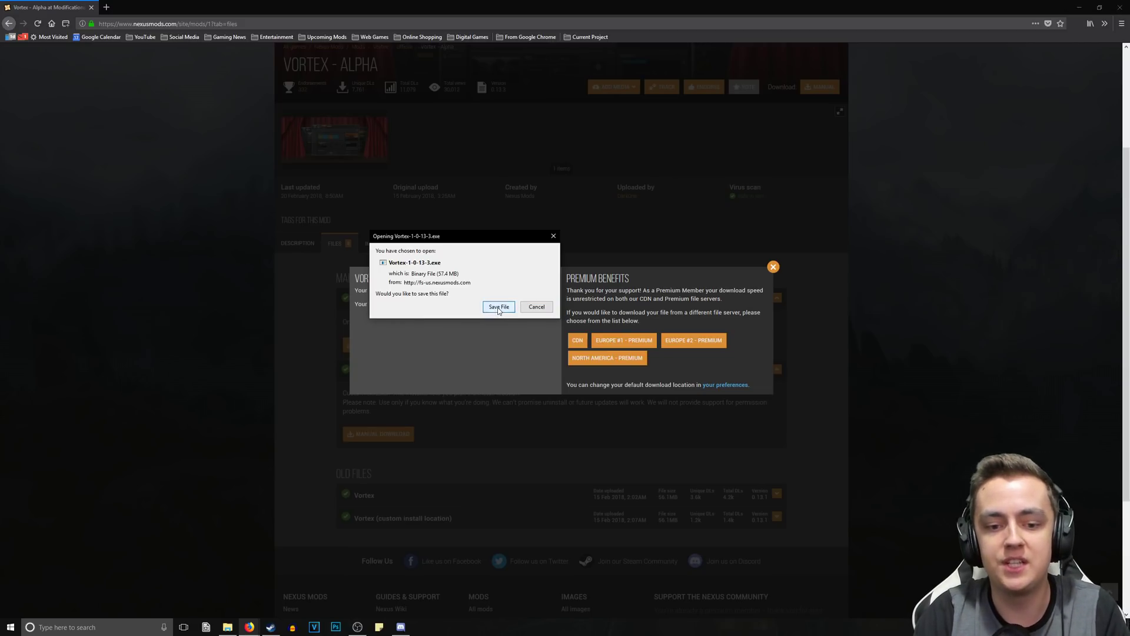
{"action": "left_click", "coordinate": [773, 267]}
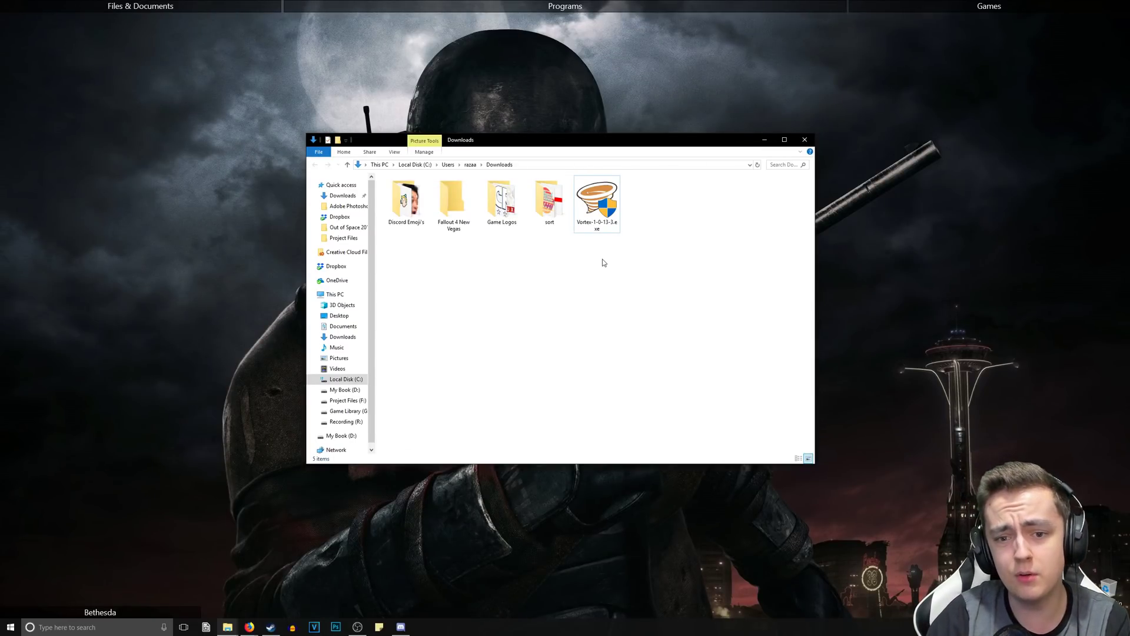
Run the downloaded Vortex-1-0-13-3.exe with permission to make changes, and maximize the Vortex window.
{"action": "double_click", "coordinate": [578, 213]}
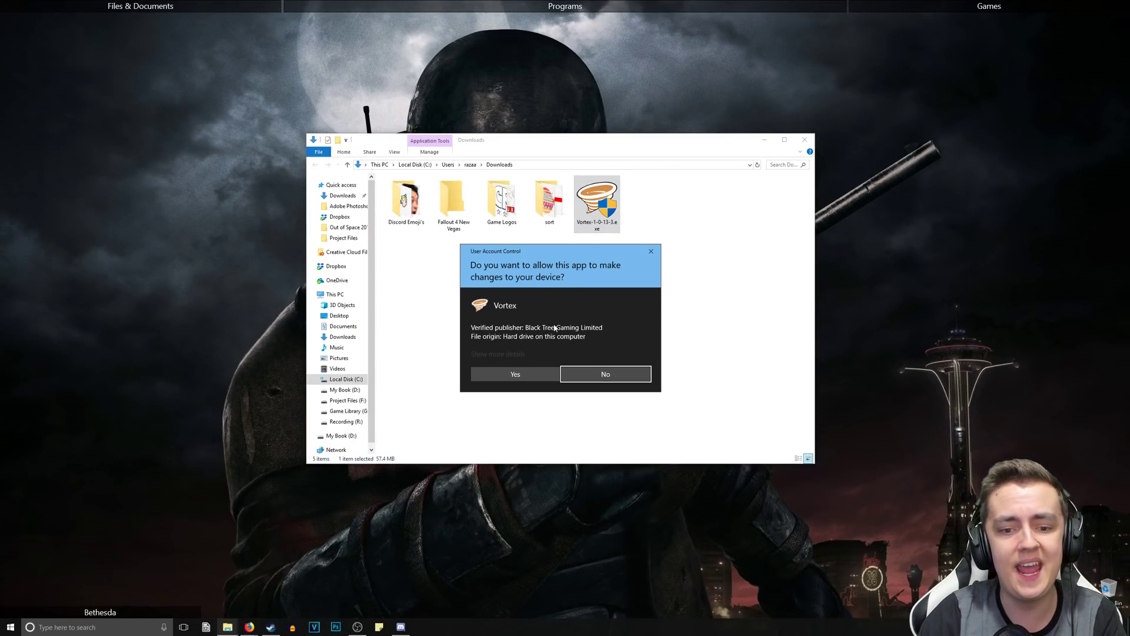
{"action": "left_click", "coordinate": [529, 375]}
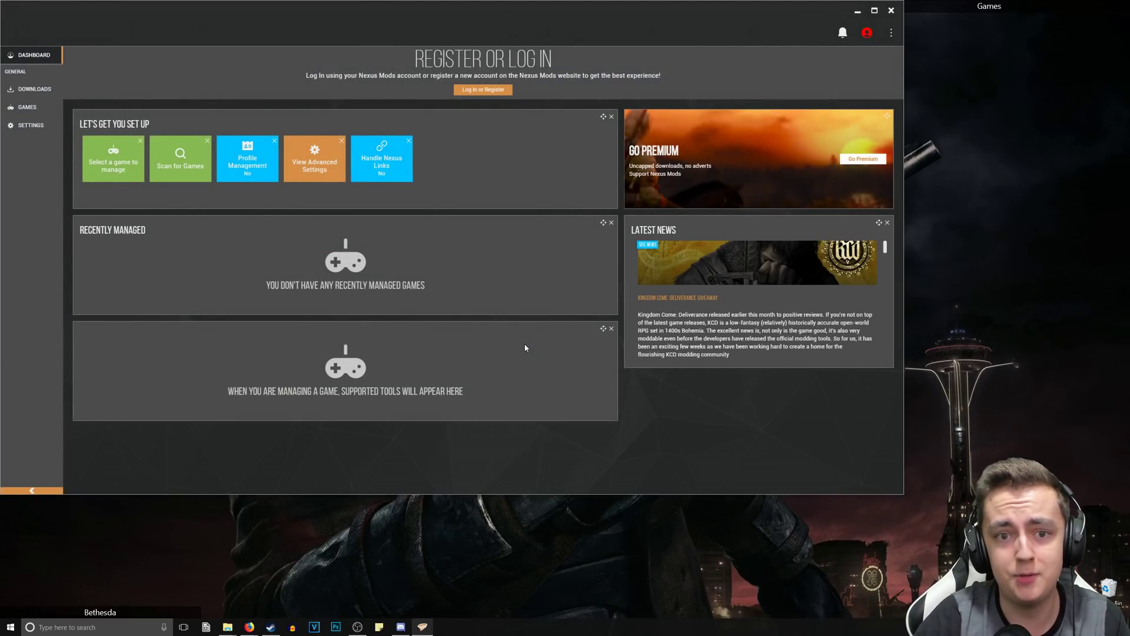
{"action": "double_click", "coordinate": [544, 38]}
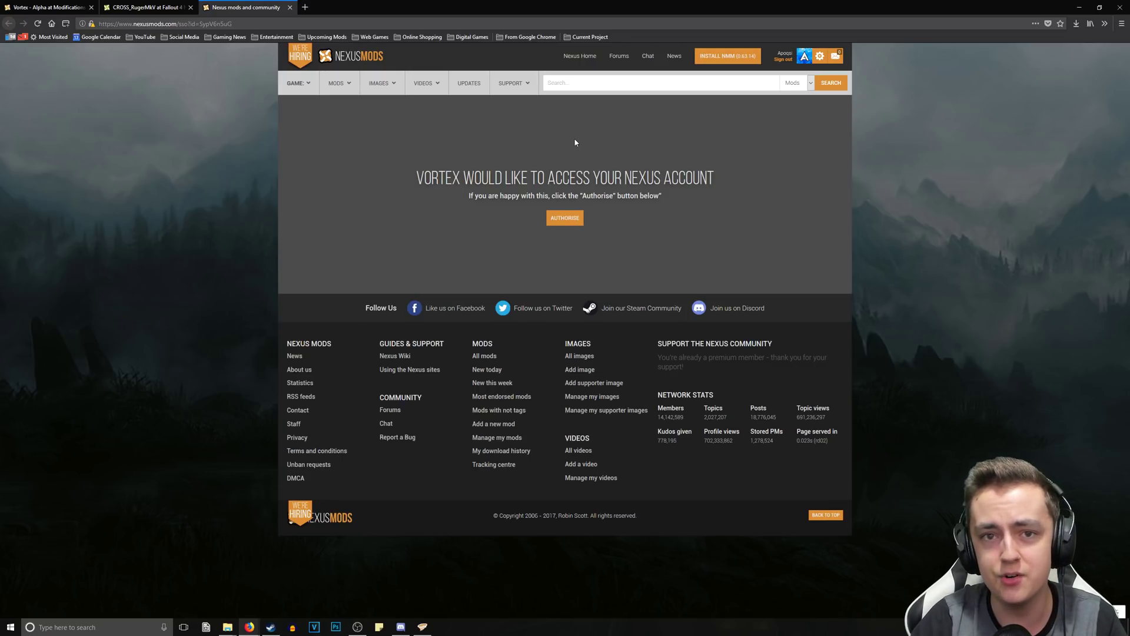
Authorise Vortex to access the Nexus account, and enable Handle Nexus Links on the Vortex dashboard.
{"action": "left_click", "coordinate": [565, 219]}
{"action": "key", "text": "alt+Tab"}
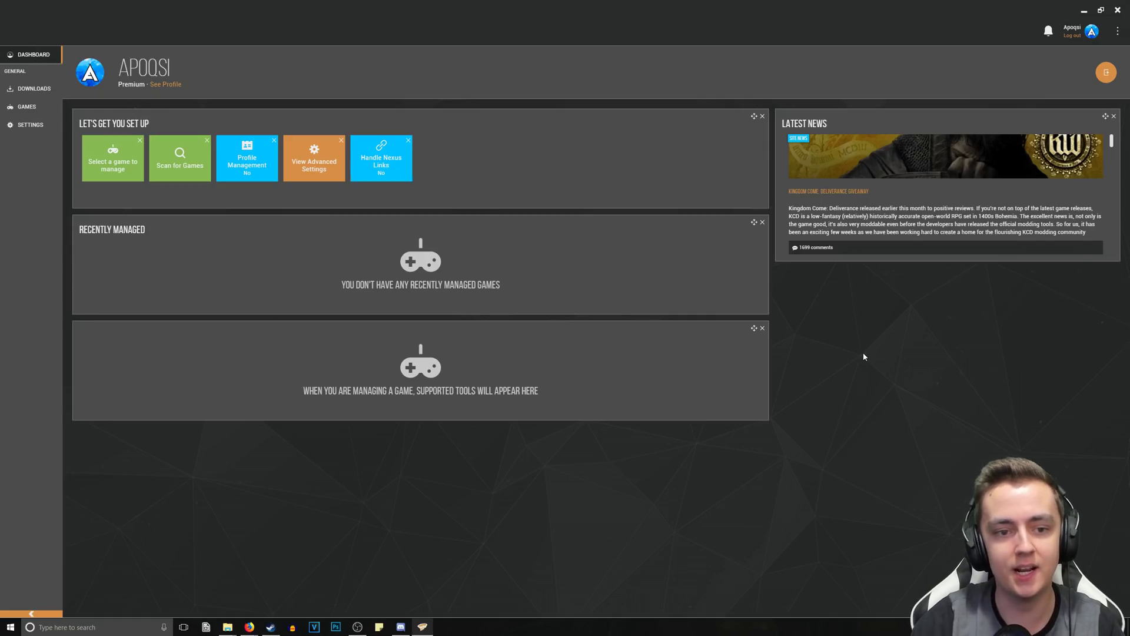
{"action": "left_click", "coordinate": [380, 177]}
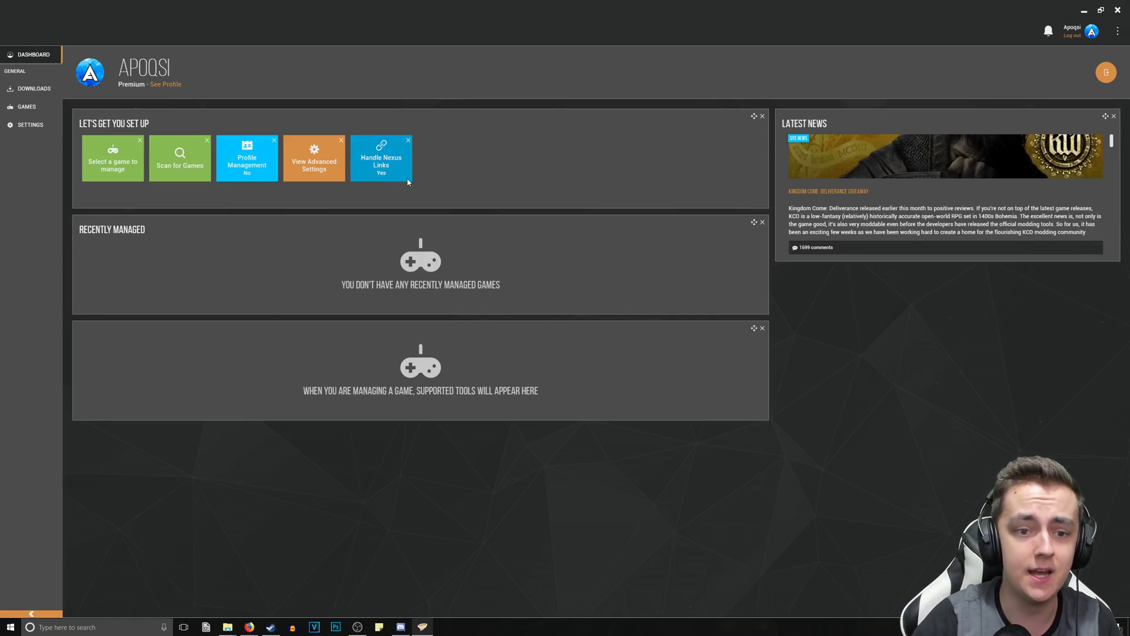
Switch to Firefox and examine the download options for the CROSS_RugerMkV main file, then return to Vortex.
{"action": "mouse_move", "coordinate": [255, 631]}
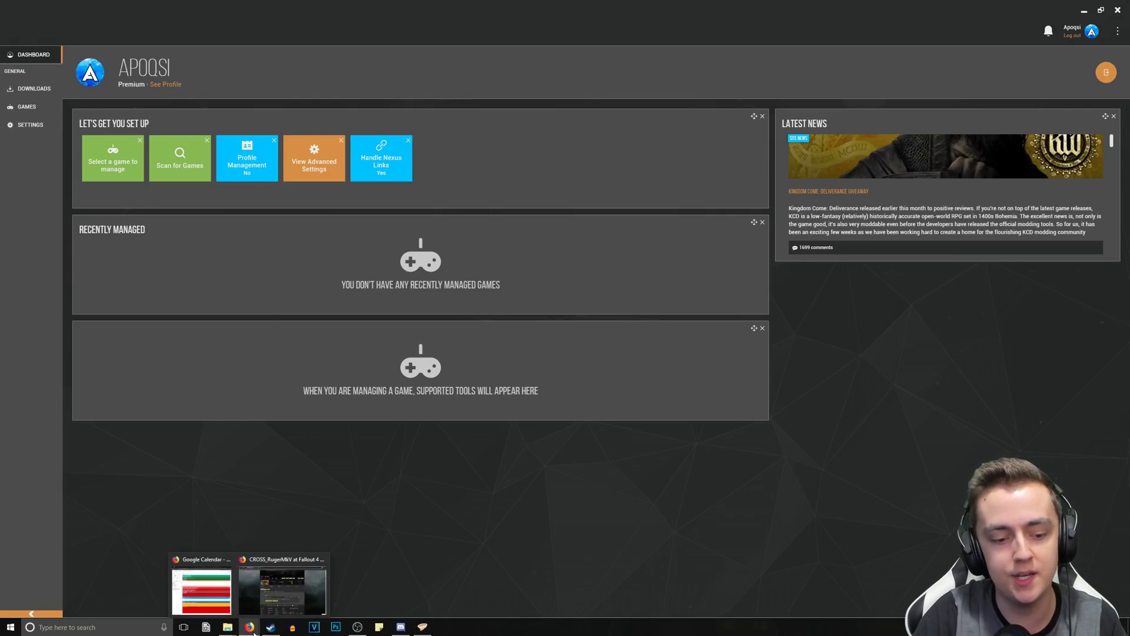
{"action": "left_click", "coordinate": [282, 589]}
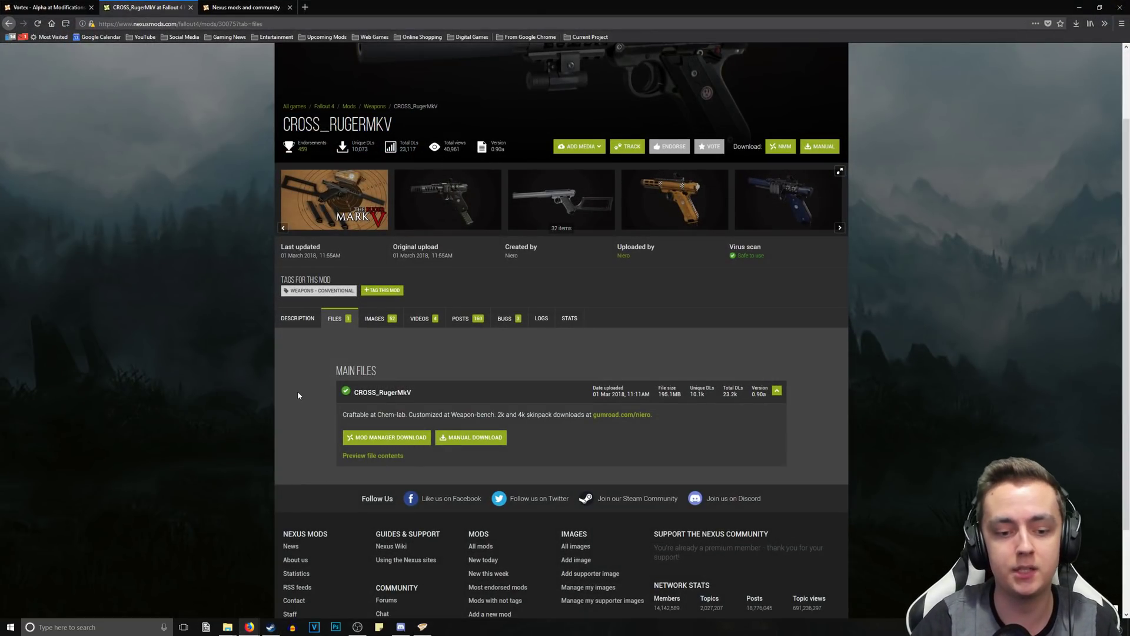
{"action": "scroll", "coordinate": [353, 433], "scroll_direction": "down", "scroll_amount": 1}
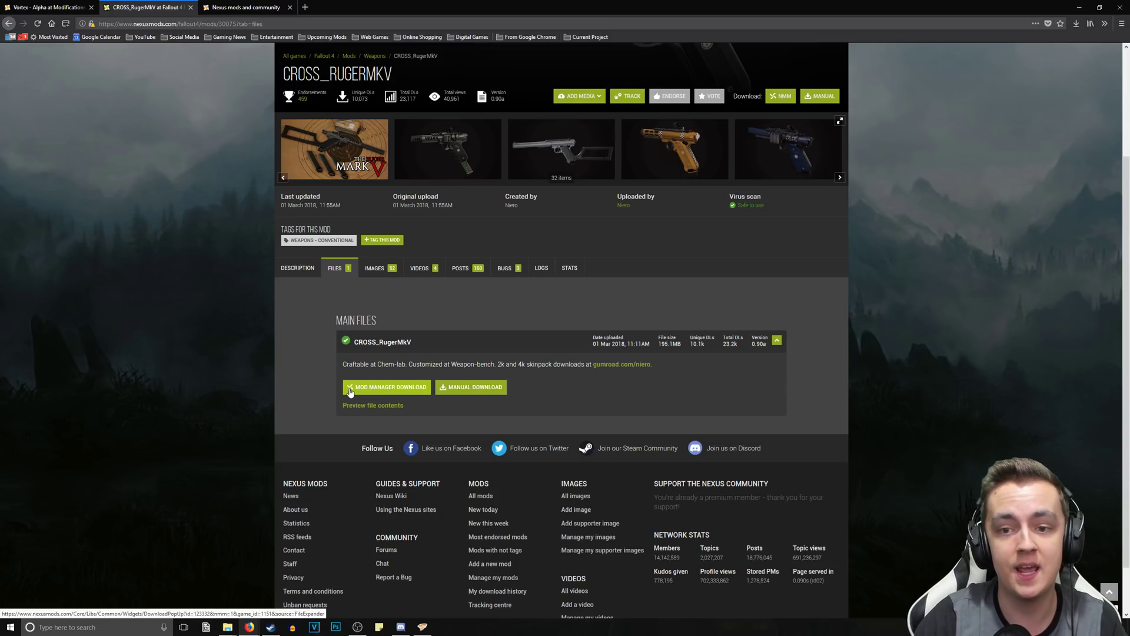
{"action": "scroll", "coordinate": [293, 421], "scroll_direction": "up", "scroll_amount": 3}
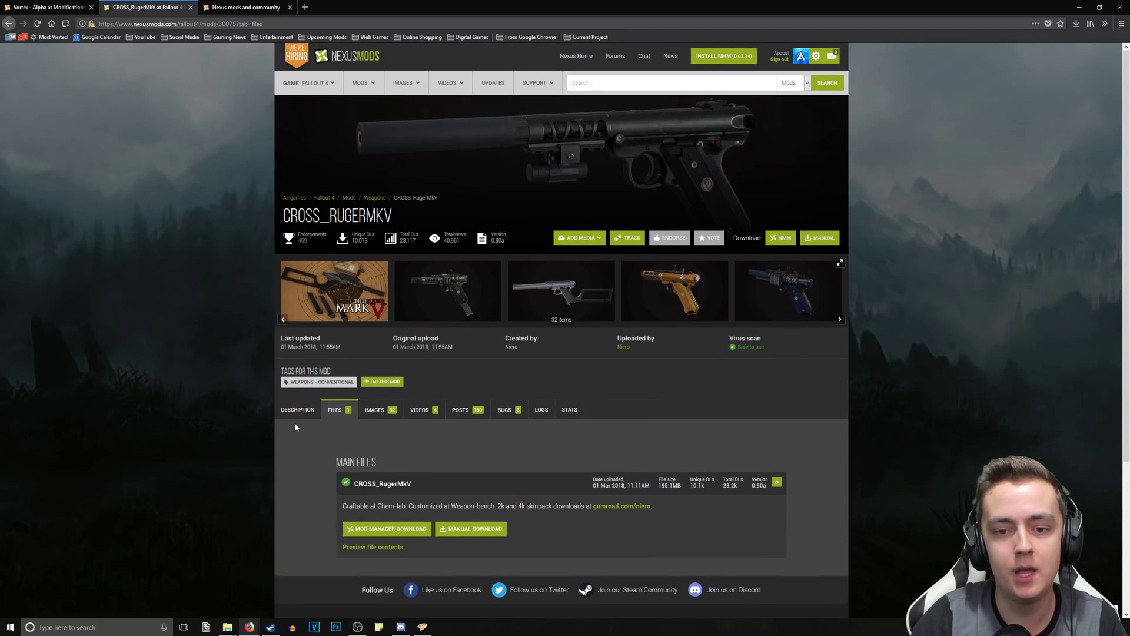
{"action": "left_click", "coordinate": [1080, 8]}
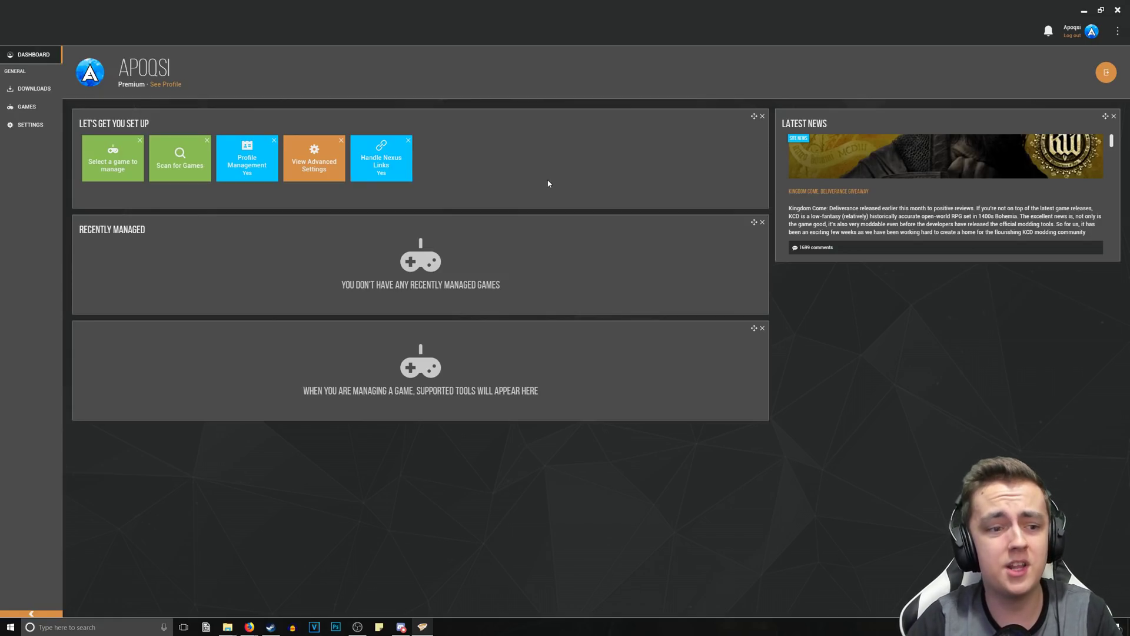
Scan for installed games and start managing Fallout 3 from the discovered games.
{"action": "left_click", "coordinate": [186, 164]}
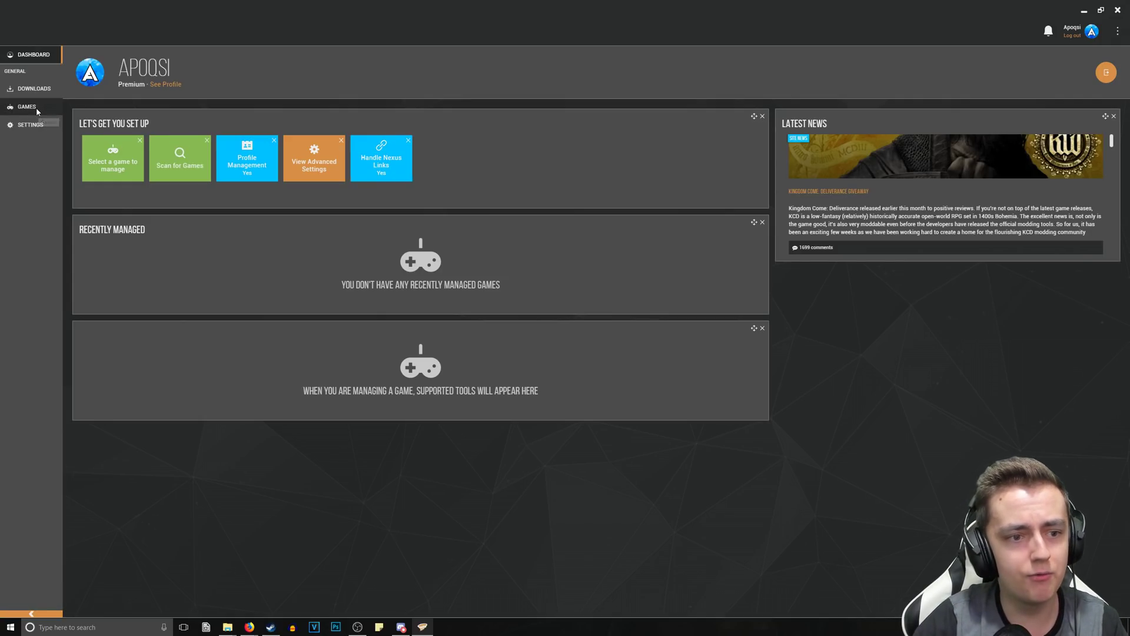
{"action": "left_click", "coordinate": [26, 107]}
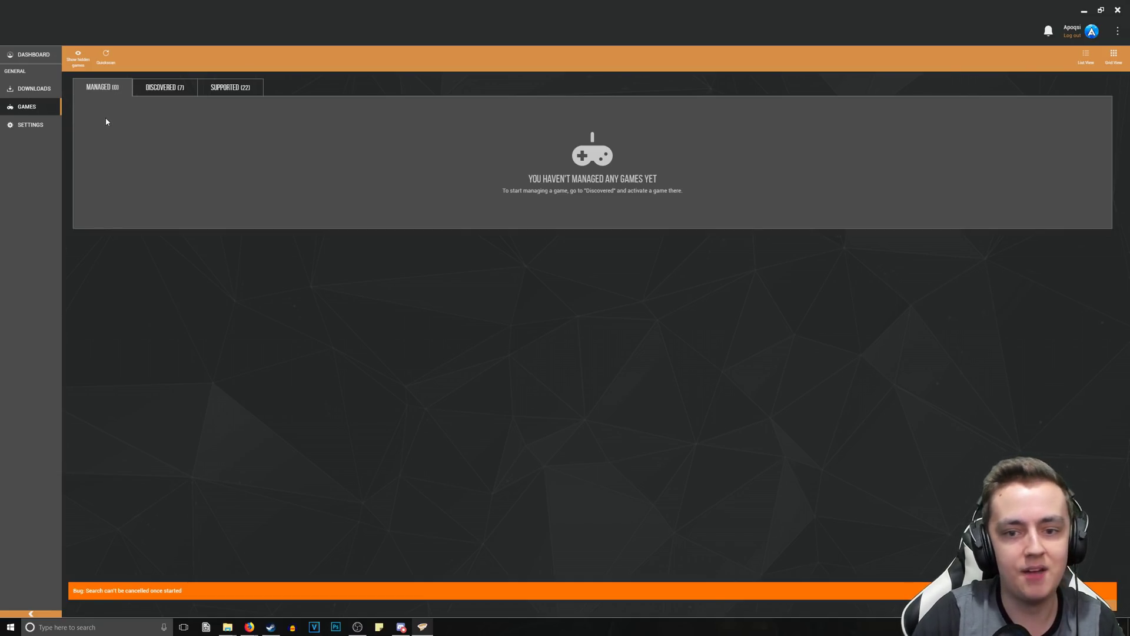
{"action": "left_click", "coordinate": [155, 93]}
{"action": "mouse_move", "coordinate": [152, 137]}
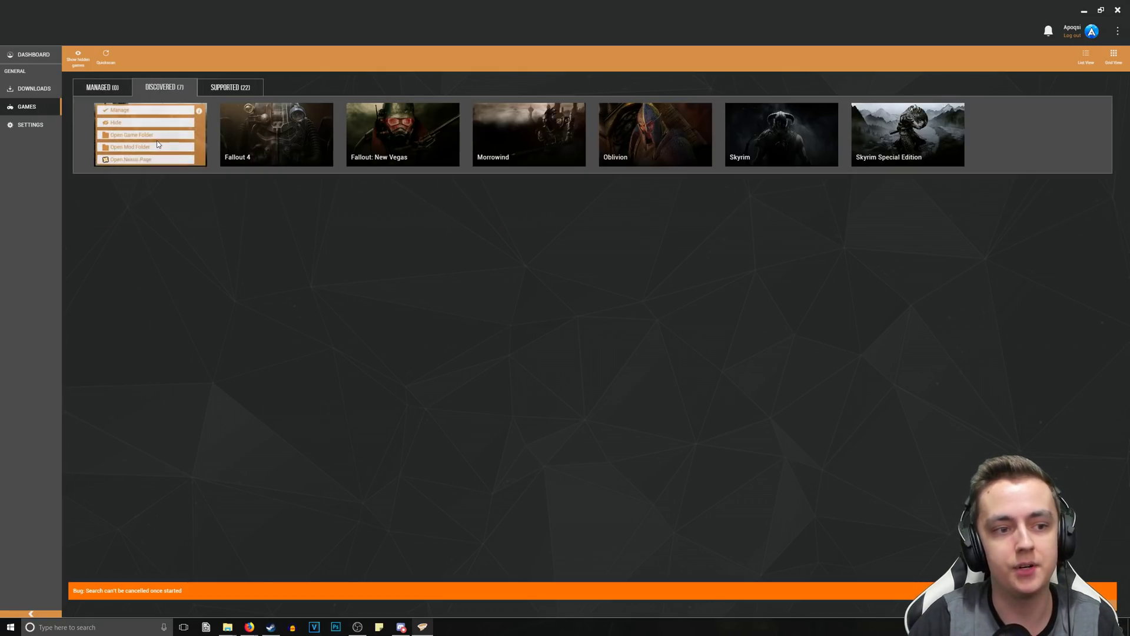
{"action": "left_click", "coordinate": [133, 109]}
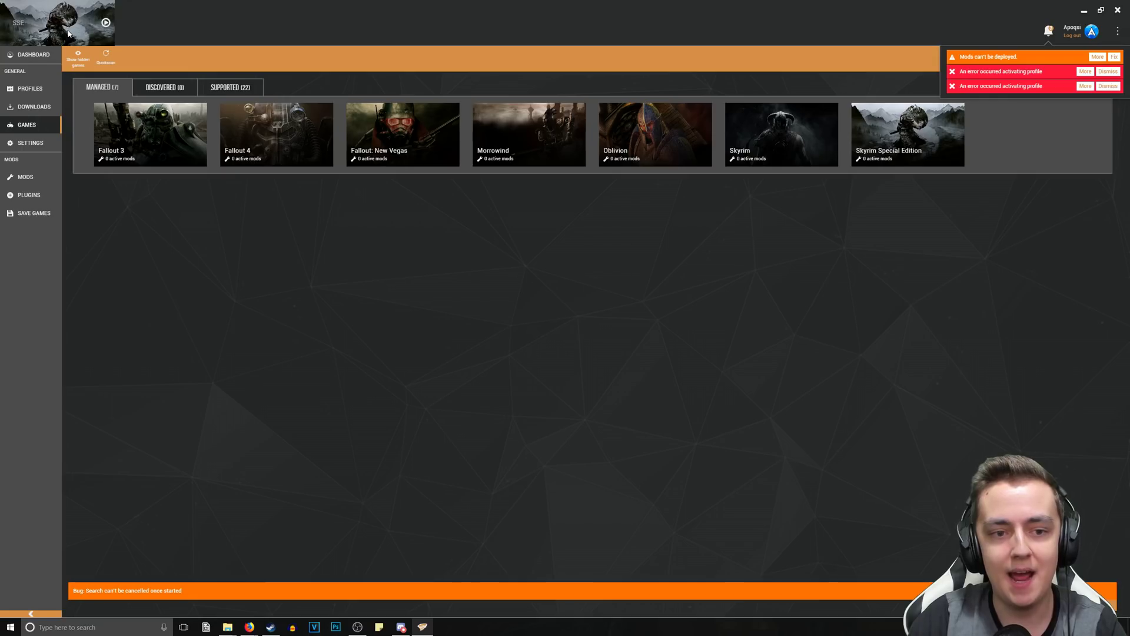
Check the mods list of Skyrim Special Edition, and activate Fallout 4 among the managed games.
{"action": "left_click", "coordinate": [34, 179]}
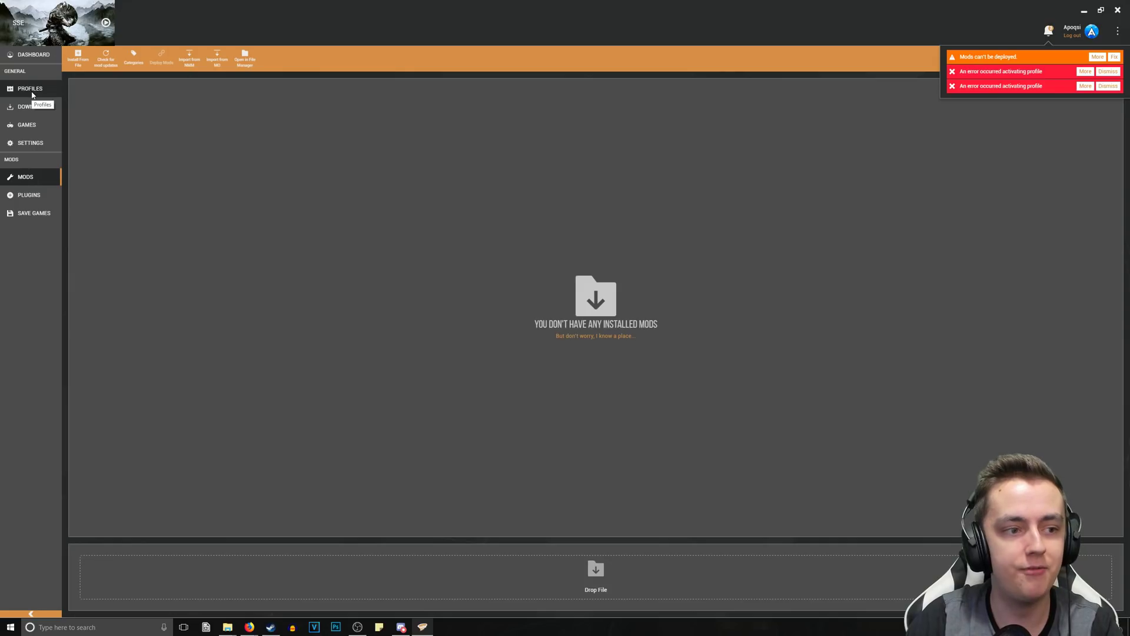
{"action": "left_click", "coordinate": [27, 125]}
{"action": "left_click", "coordinate": [248, 113]}
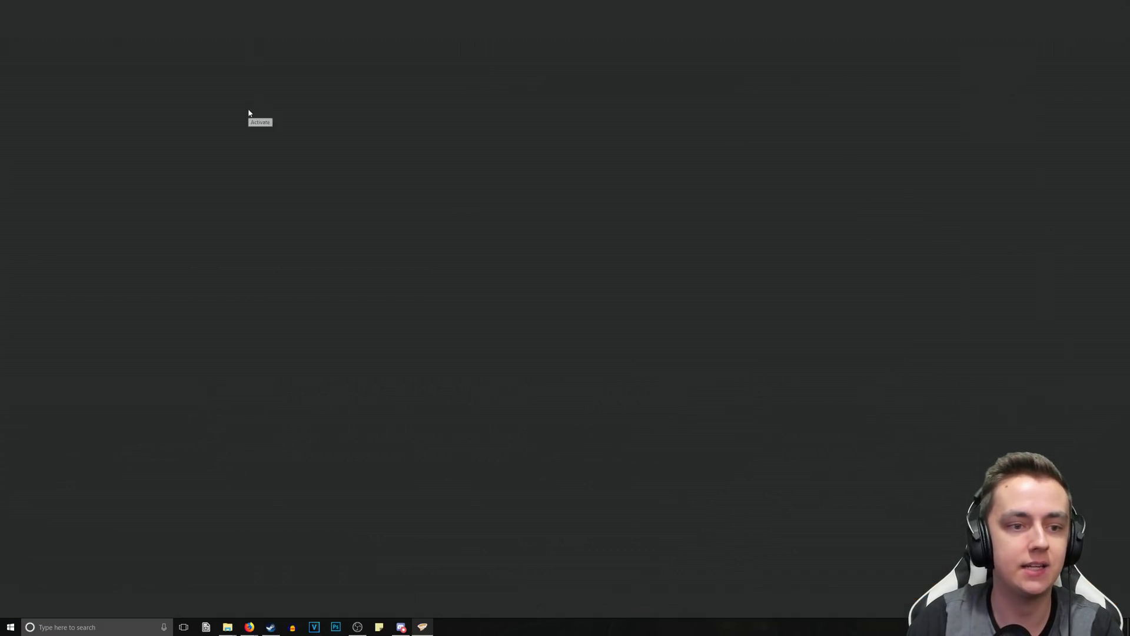
Look through the mods, plugins and downloads pages for Fallout 4.
{"action": "left_click", "coordinate": [35, 176]}
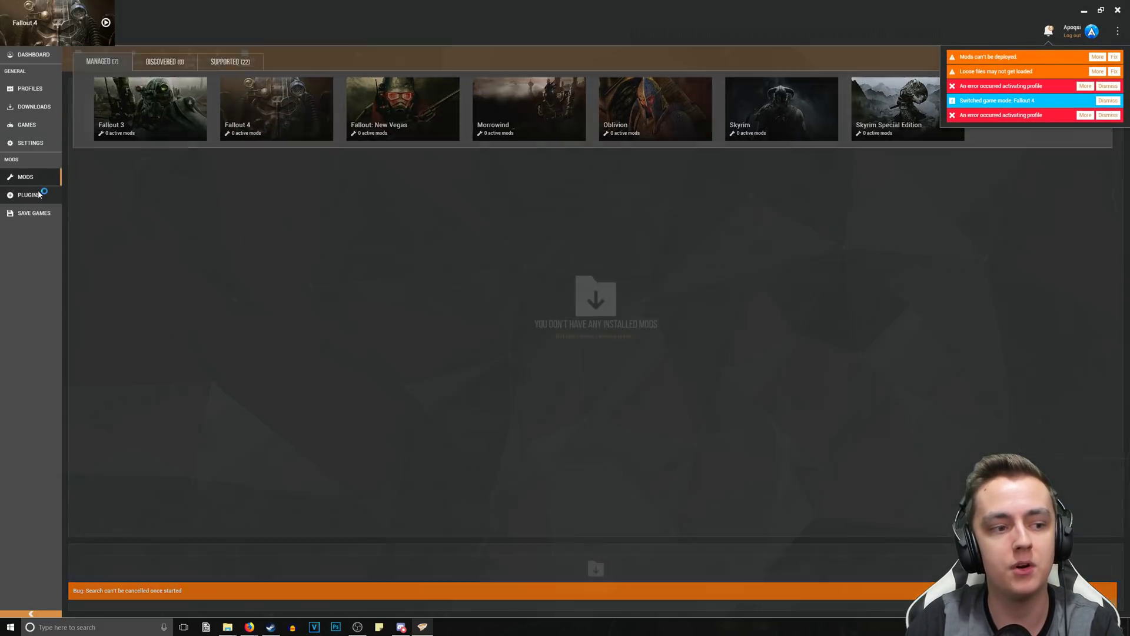
{"action": "left_click", "coordinate": [38, 195]}
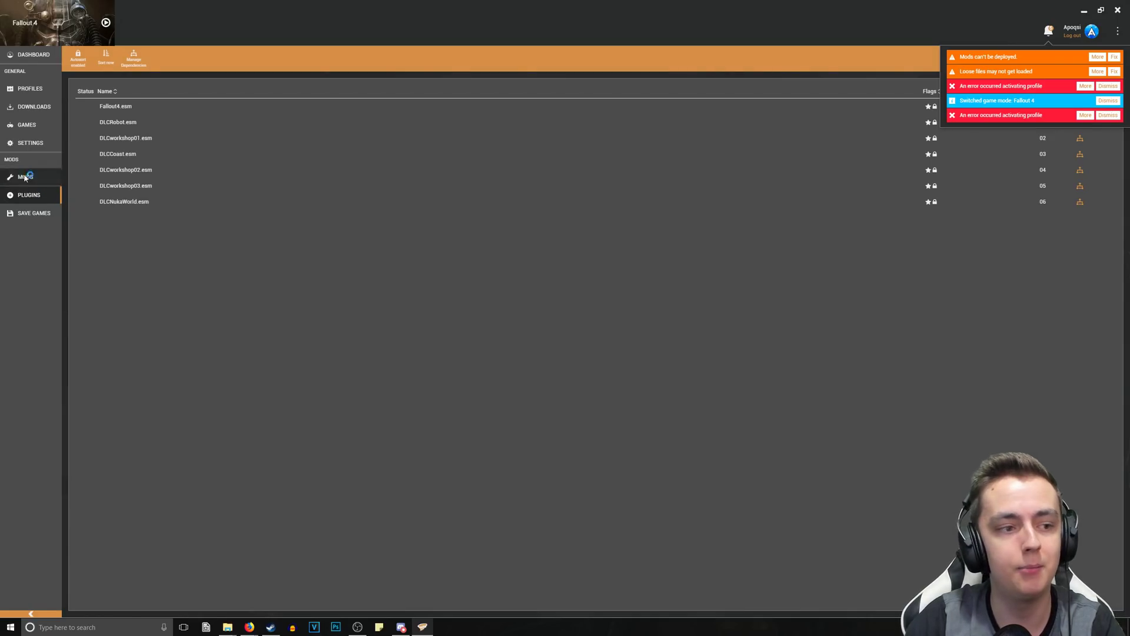
{"action": "left_click", "coordinate": [30, 107]}
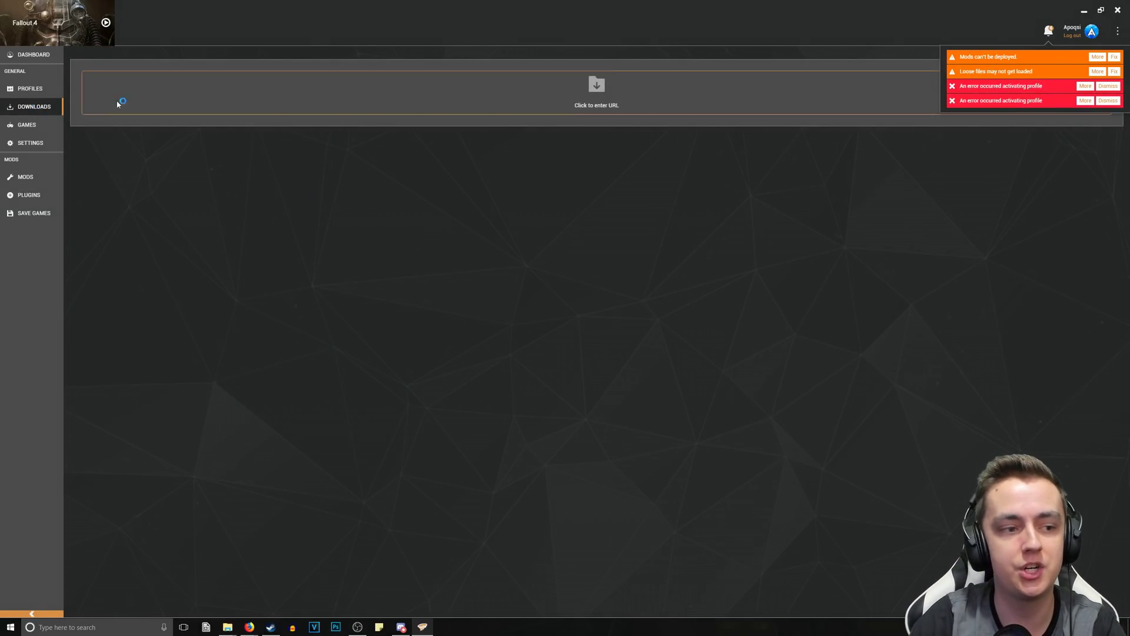
Examine the supported games and the manual location option for The Witcher 3, leaving its folder unset.
{"action": "left_click", "coordinate": [27, 125]}
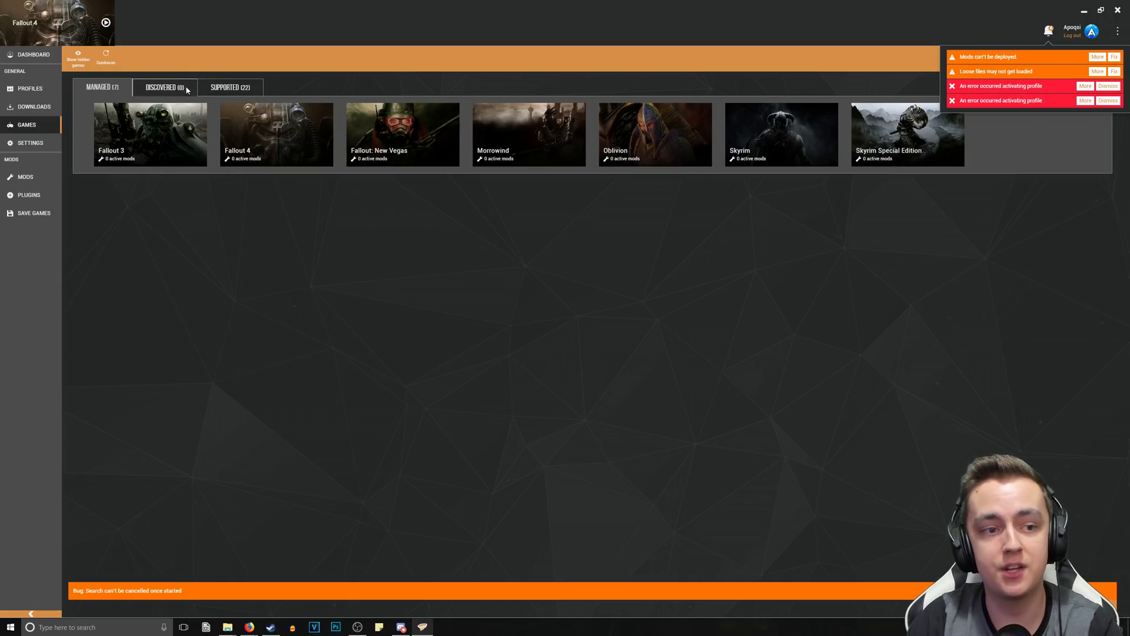
{"action": "left_click", "coordinate": [212, 88]}
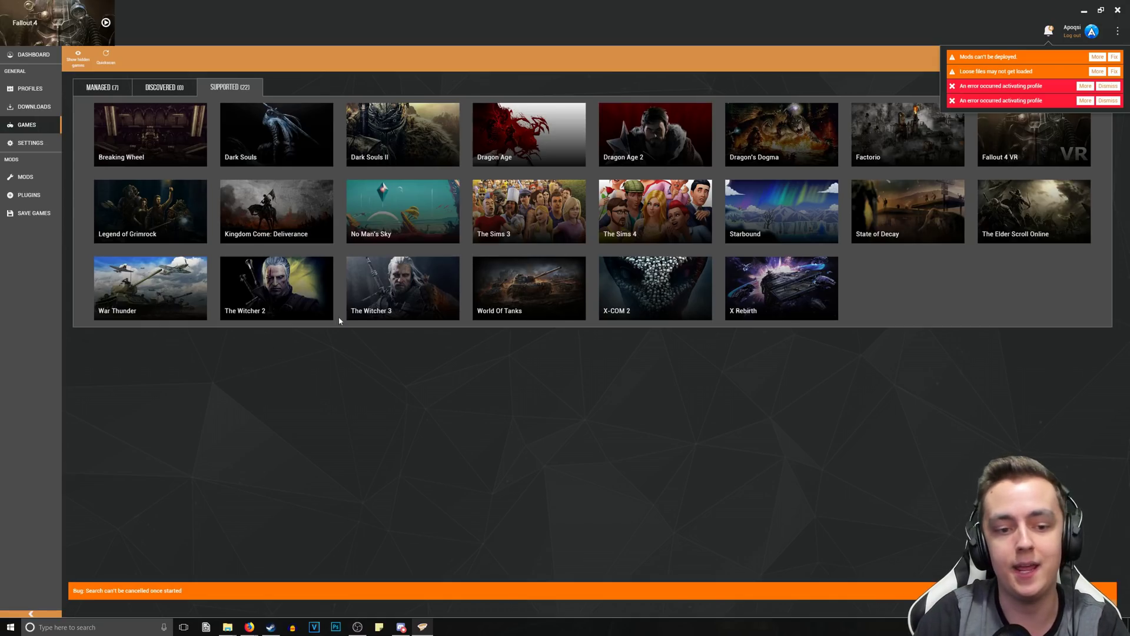
{"action": "mouse_move", "coordinate": [387, 288]}
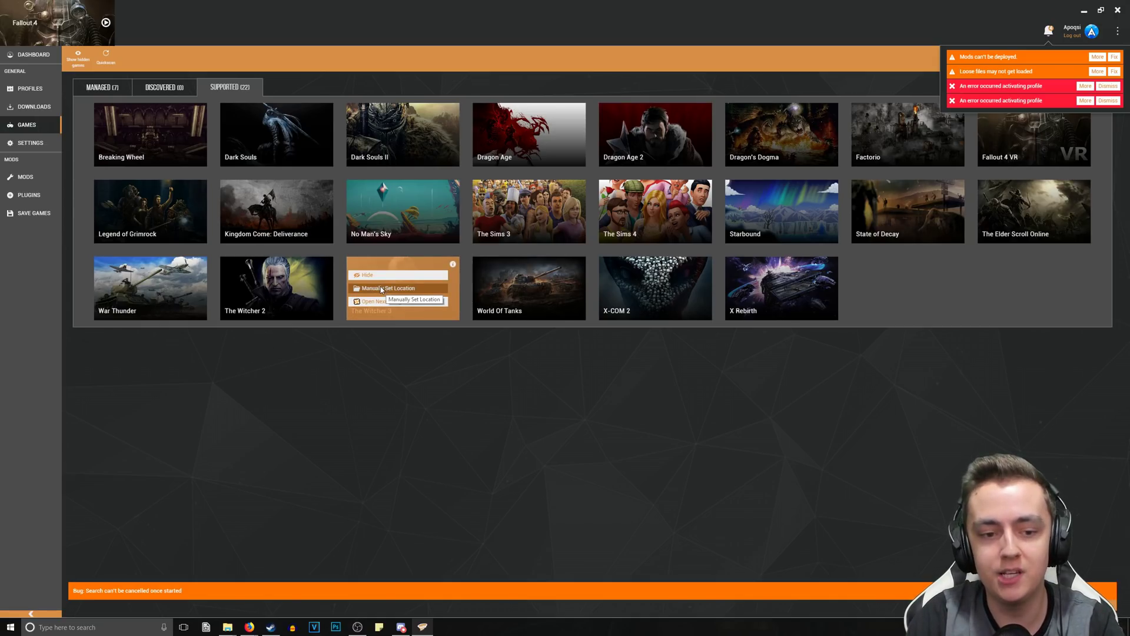
{"action": "left_click", "coordinate": [381, 289]}
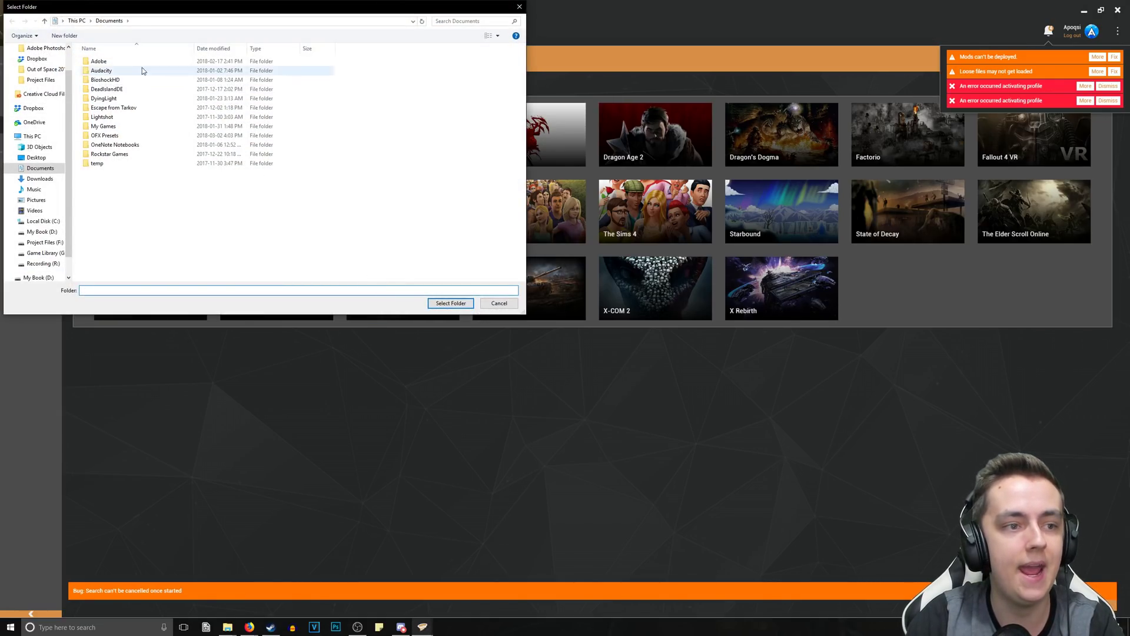
{"action": "left_click", "coordinate": [498, 303]}
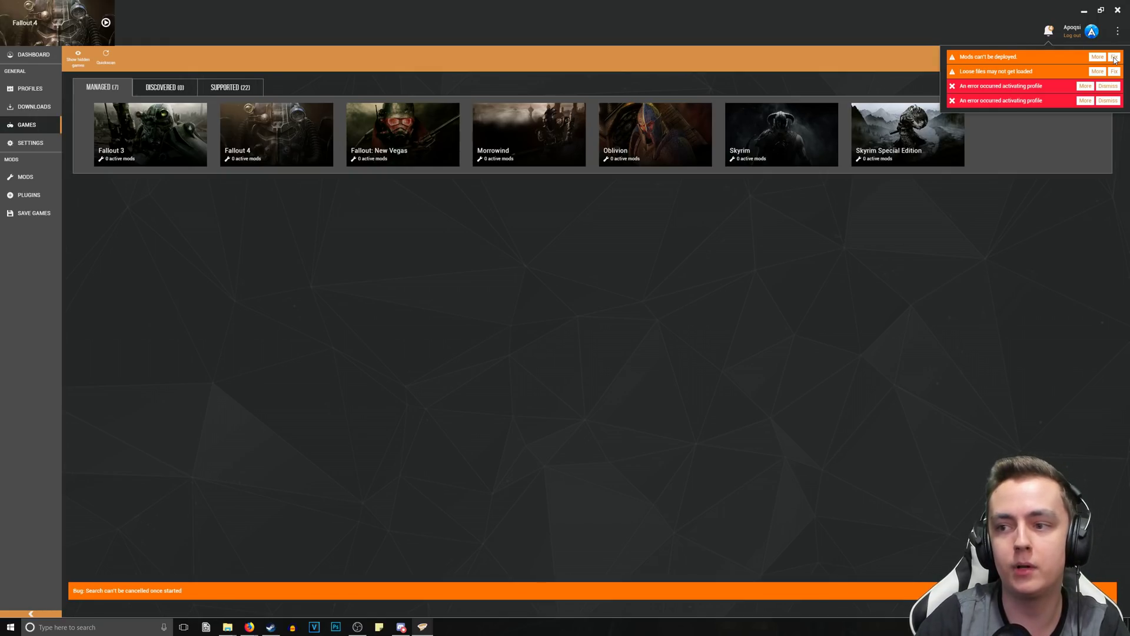
Open the fix for the mod deployment warning, and open Fallout 4's local files folder through its properties in Steam.
{"action": "left_click", "coordinate": [1115, 58]}
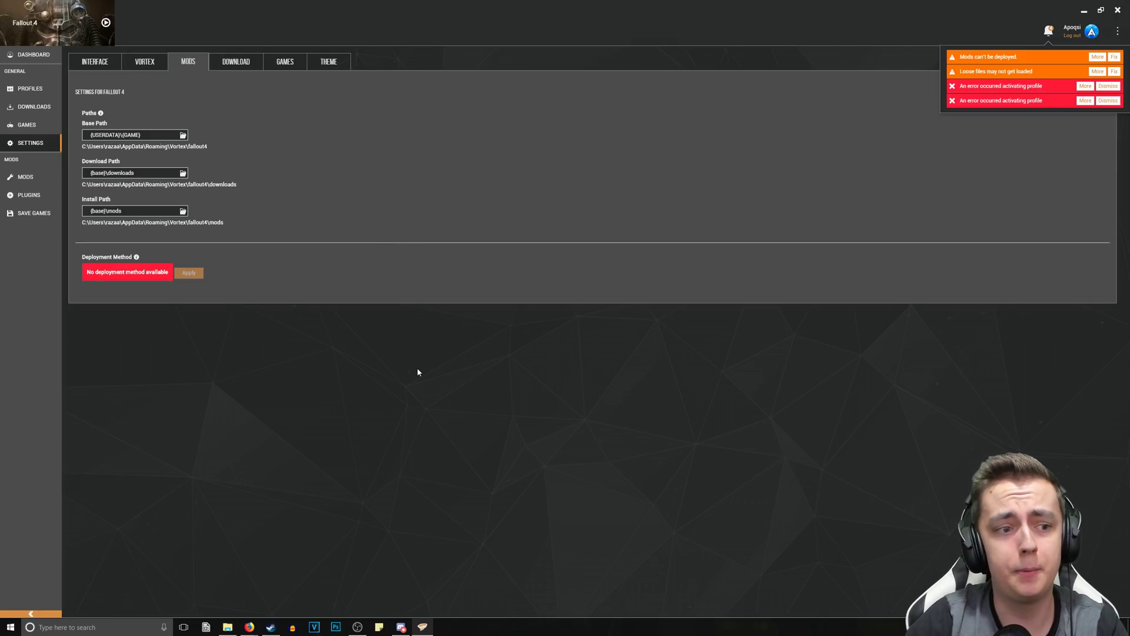
{"action": "key", "text": "alt+Tab"}
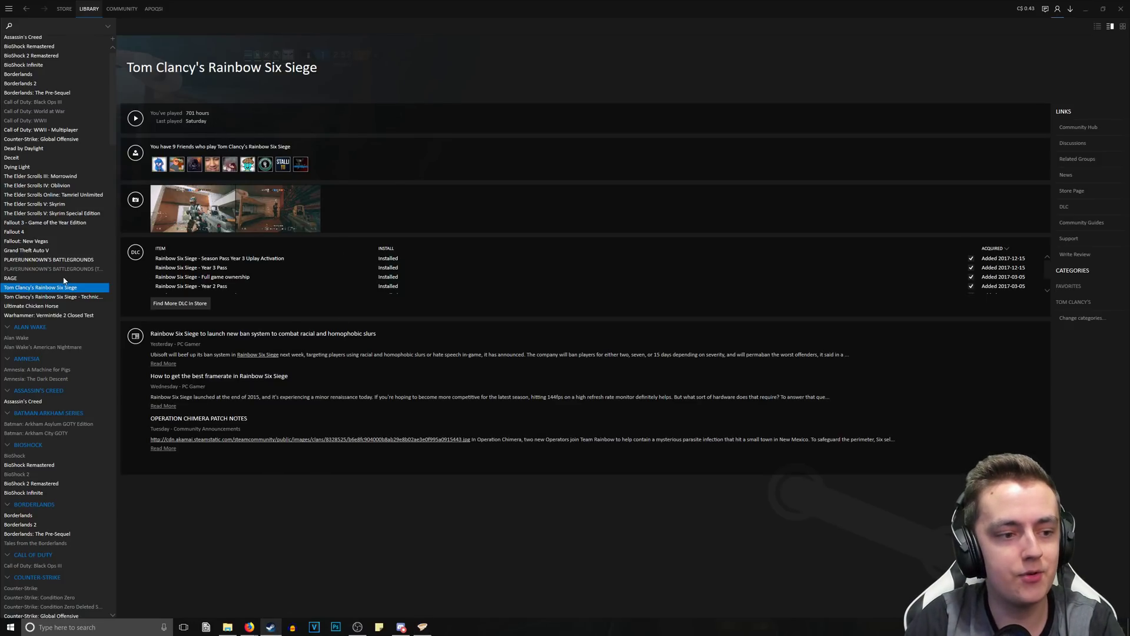
{"action": "scroll", "coordinate": [65, 281], "scroll_direction": "up", "scroll_amount": 1}
{"action": "right_click", "coordinate": [19, 249]}
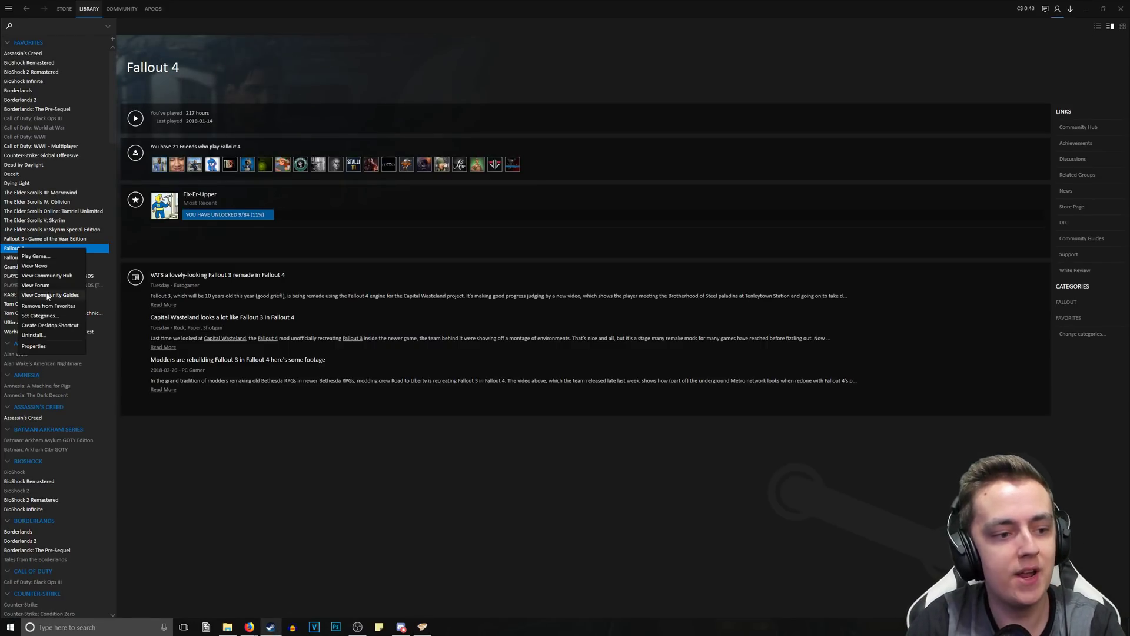
{"action": "left_click", "coordinate": [34, 348]}
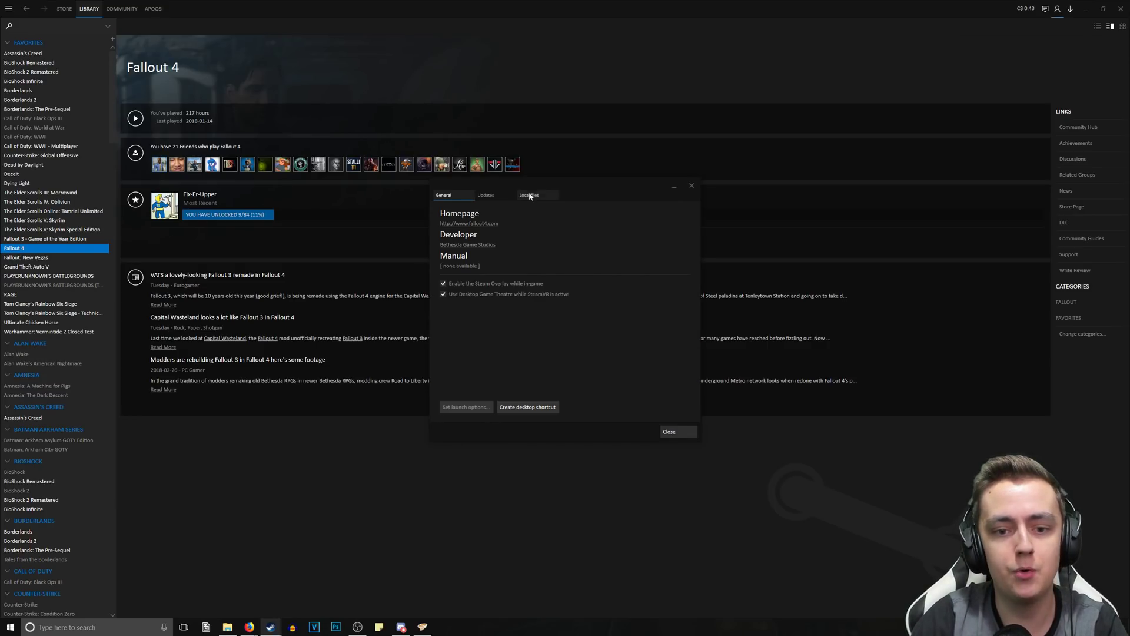
{"action": "left_click", "coordinate": [529, 195]}
{"action": "left_click", "coordinate": [477, 302]}
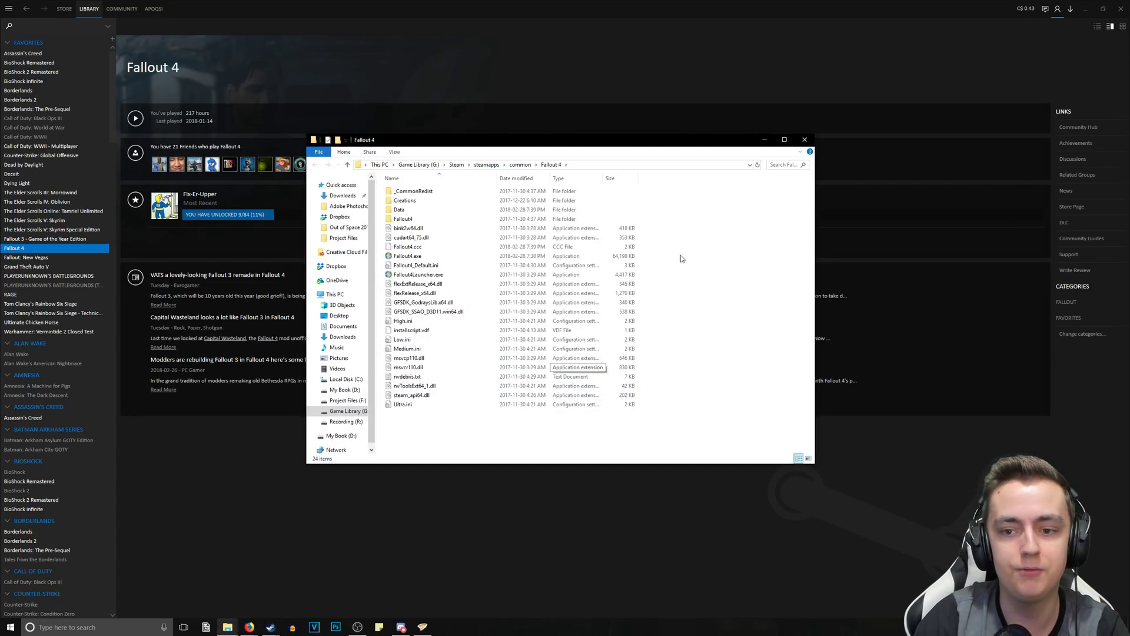
{"action": "left_click_drag", "start_coordinate": [753, 148], "coordinate": [809, 364]}
{"action": "left_click", "coordinate": [669, 188]}
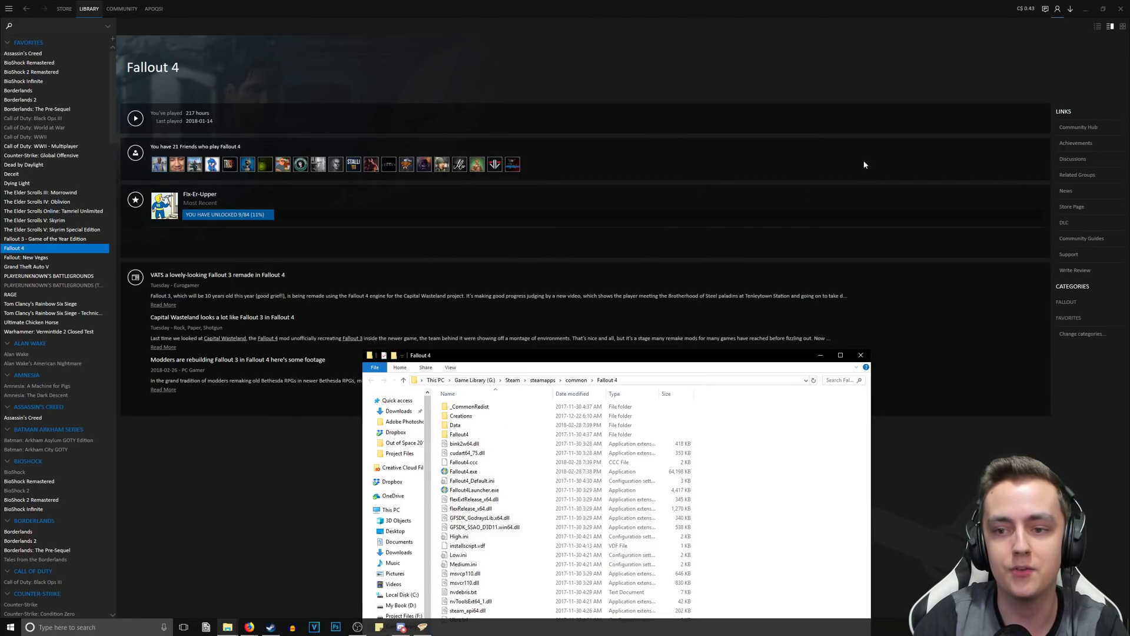
Close the Steam window and copy the path of the Fallout 4 game folder from File Explorer.
{"action": "left_click", "coordinate": [1121, 9]}
{"action": "left_click_drag", "start_coordinate": [684, 359], "coordinate": [643, 126]}
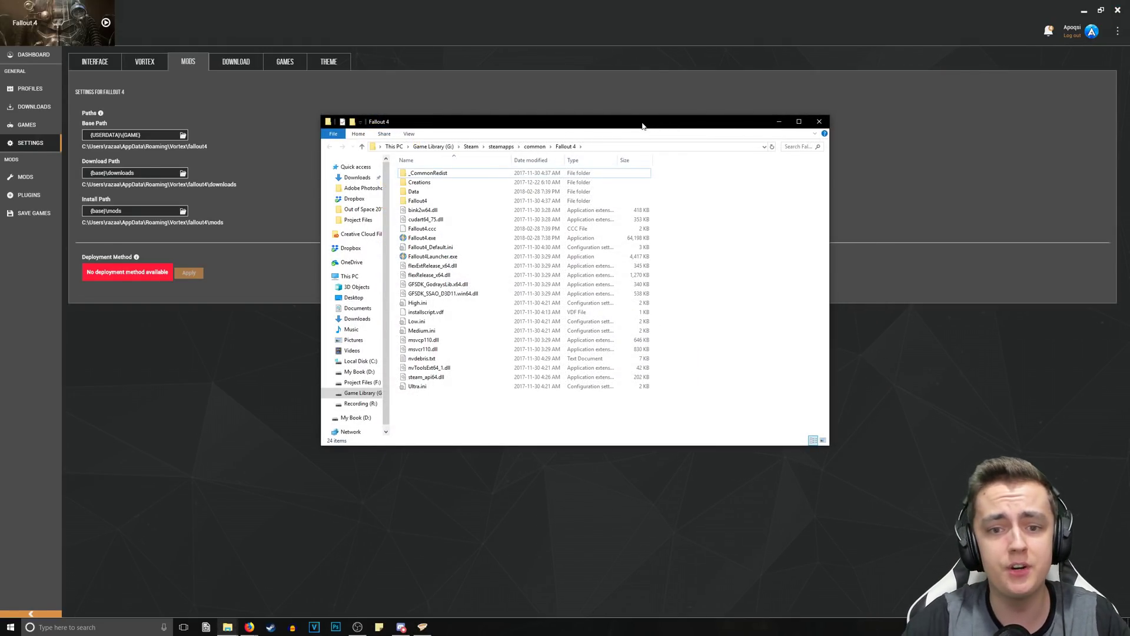
{"action": "left_click", "coordinate": [597, 149]}
{"action": "key", "text": "ctrl+c"}
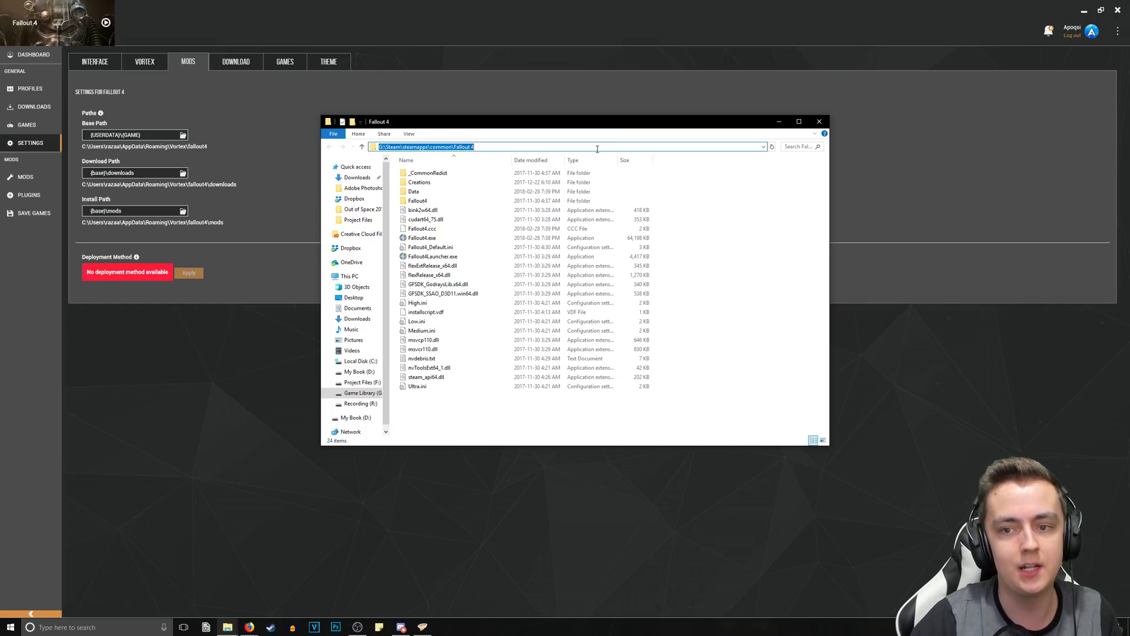
{"action": "left_click", "coordinate": [779, 122]}
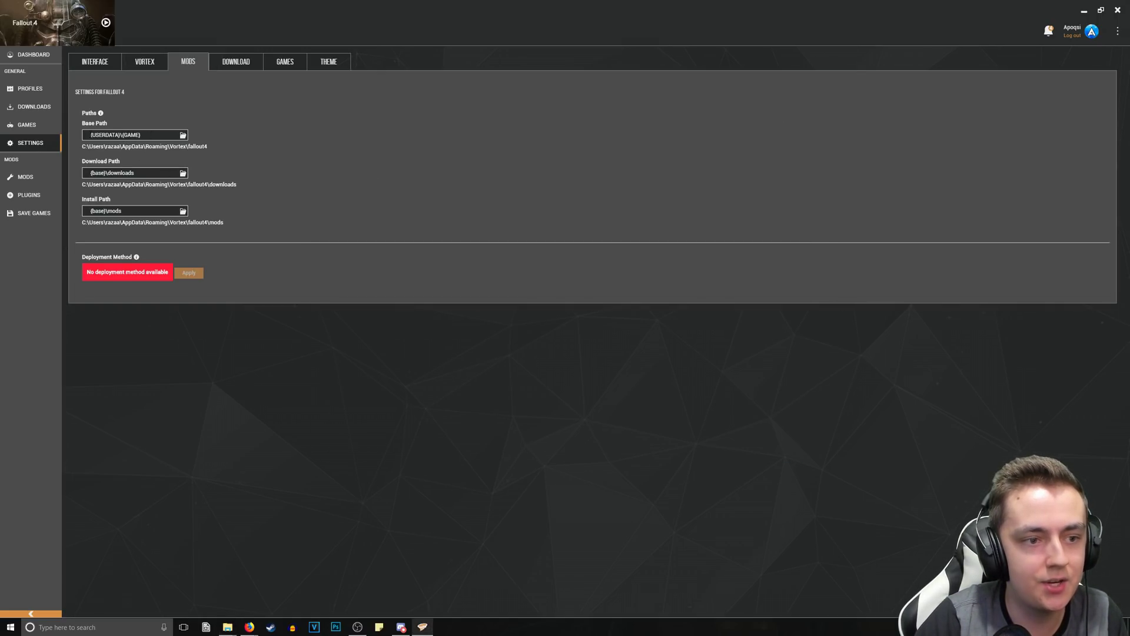
Set Fallout 4's mod base path to G:\Steam\steamapps\common\Fallout 4\Vortex and apply the new location.
{"action": "left_click", "coordinate": [155, 135]}
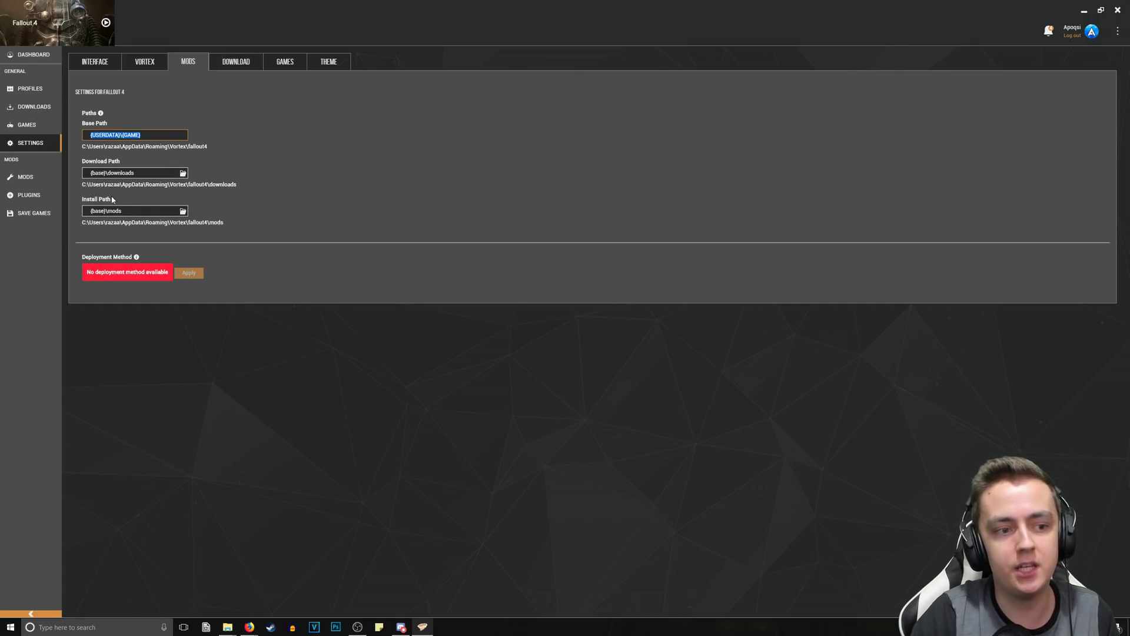
{"action": "double_click", "coordinate": [97, 172]}
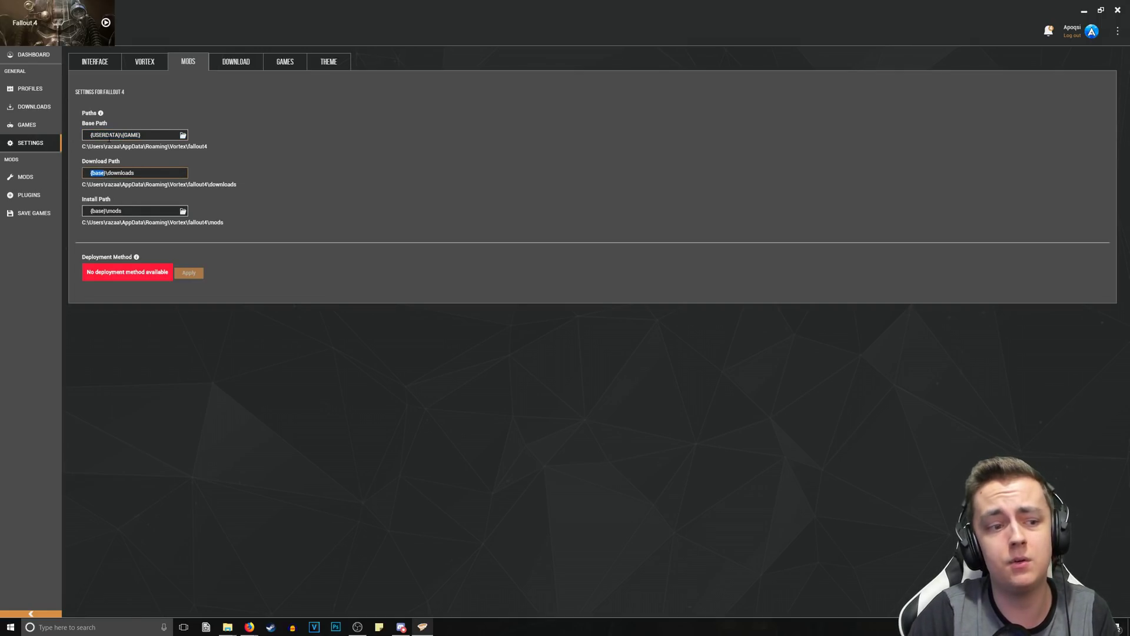
{"action": "left_click_drag", "start_coordinate": [158, 135], "coordinate": [68, 146]}
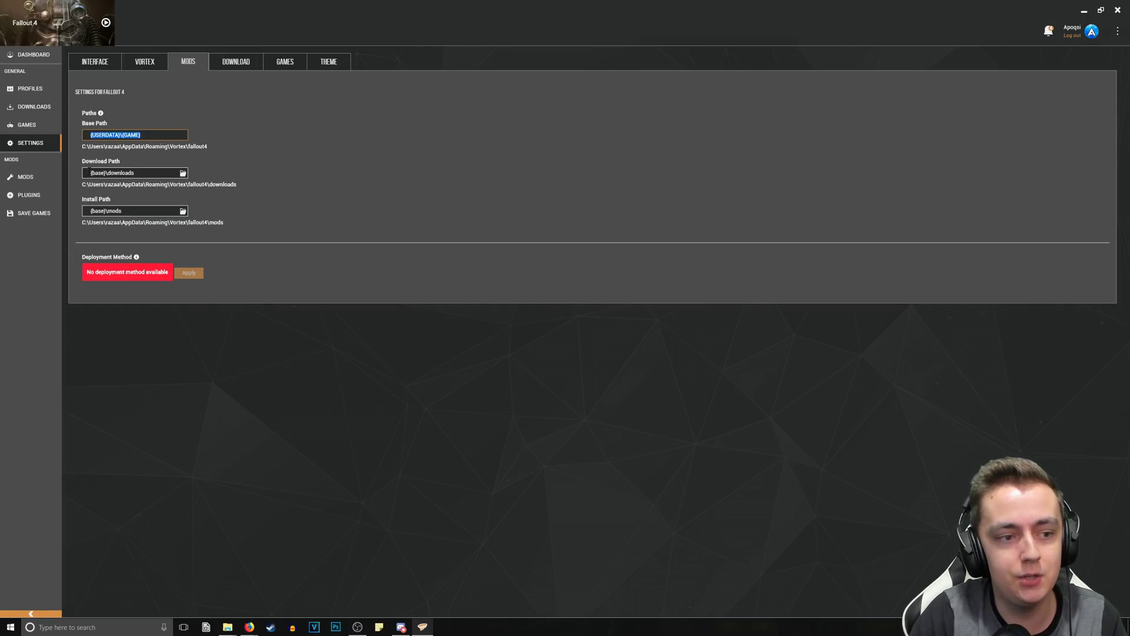
{"action": "double_click", "coordinate": [97, 172]}
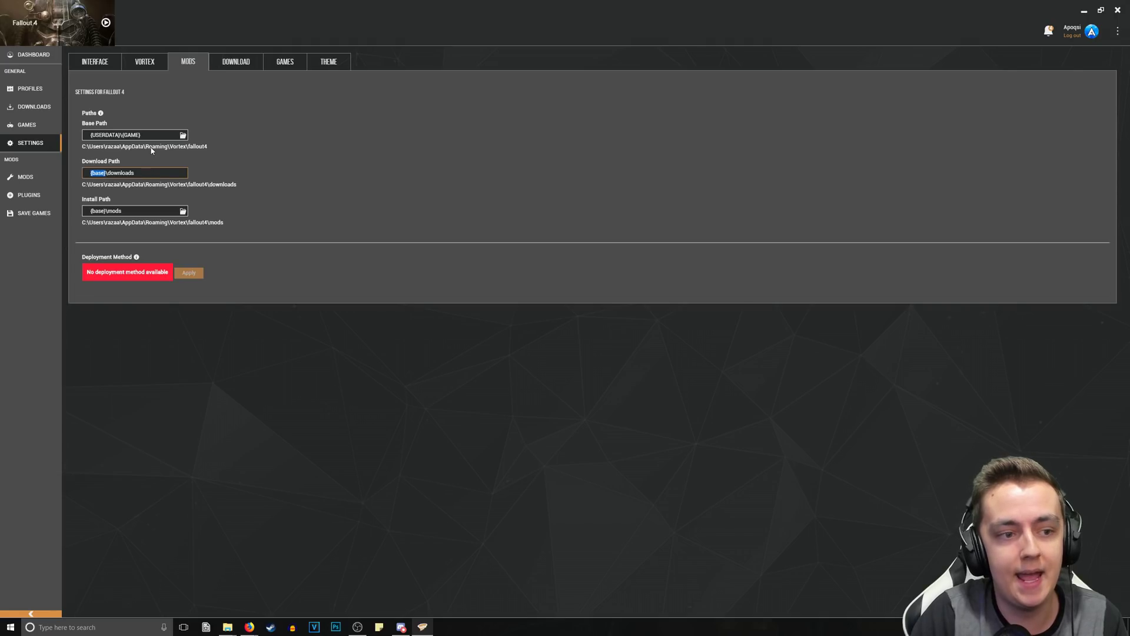
{"action": "left_click_drag", "start_coordinate": [144, 135], "coordinate": [91, 135]}
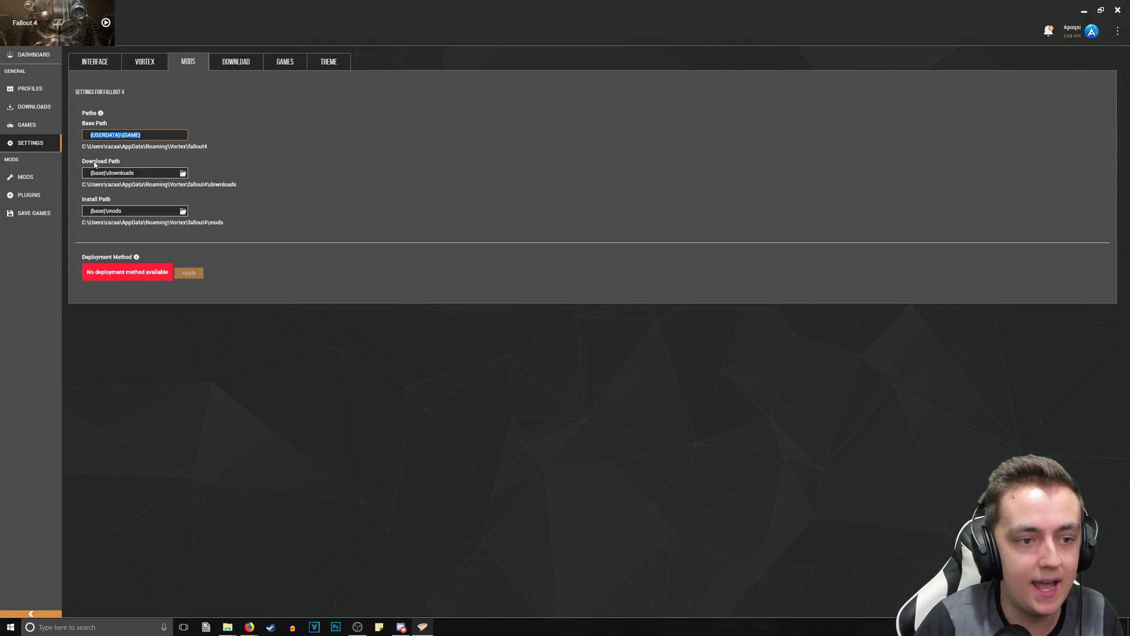
{"action": "key", "text": "ctrl+v"}
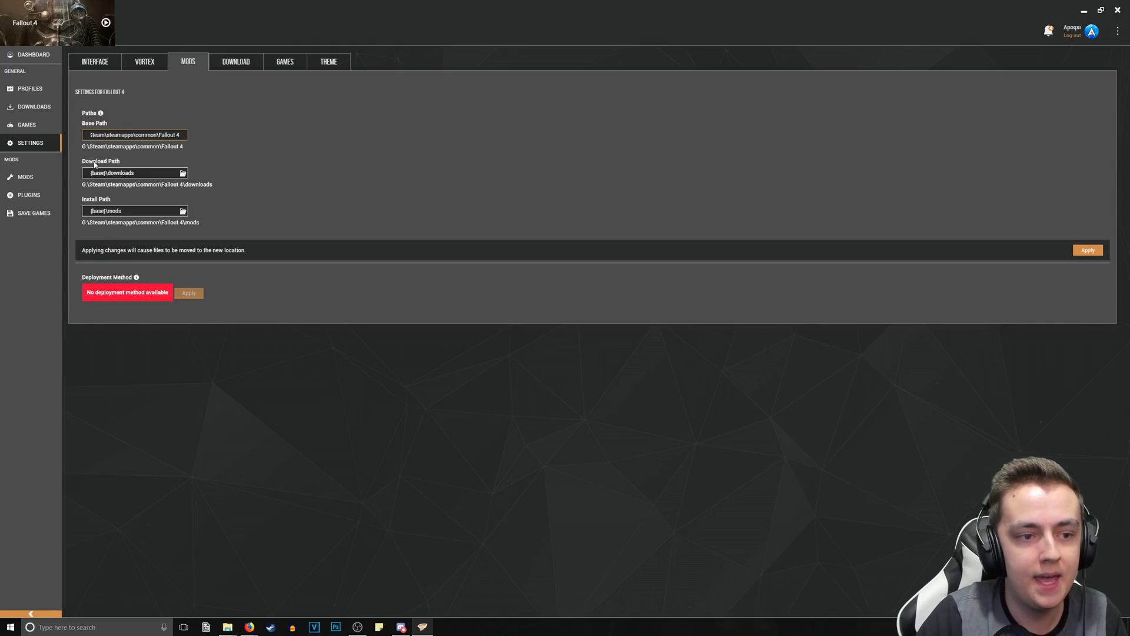
{"action": "type", "text": "\\"}
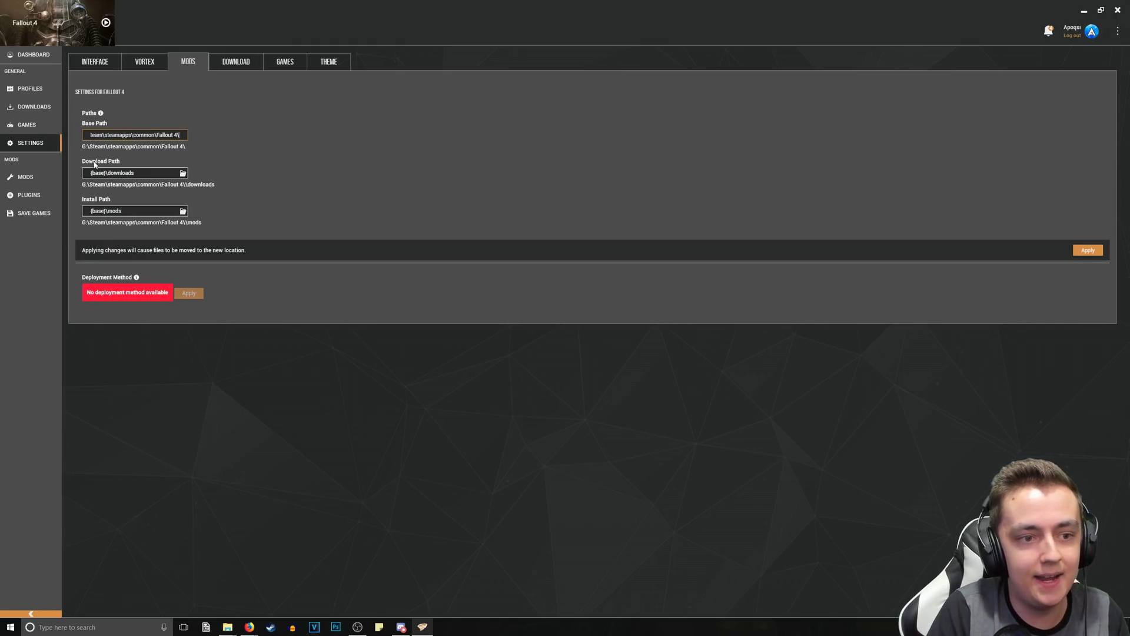
{"action": "type", "text": "Vortex"}
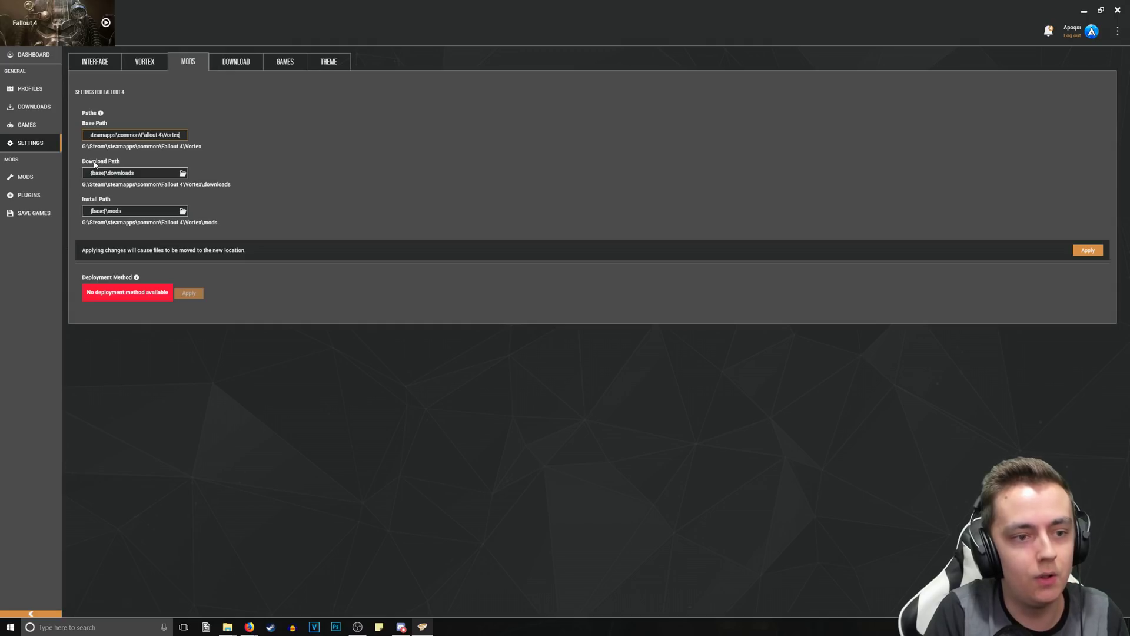
{"action": "left_click", "coordinate": [526, 125]}
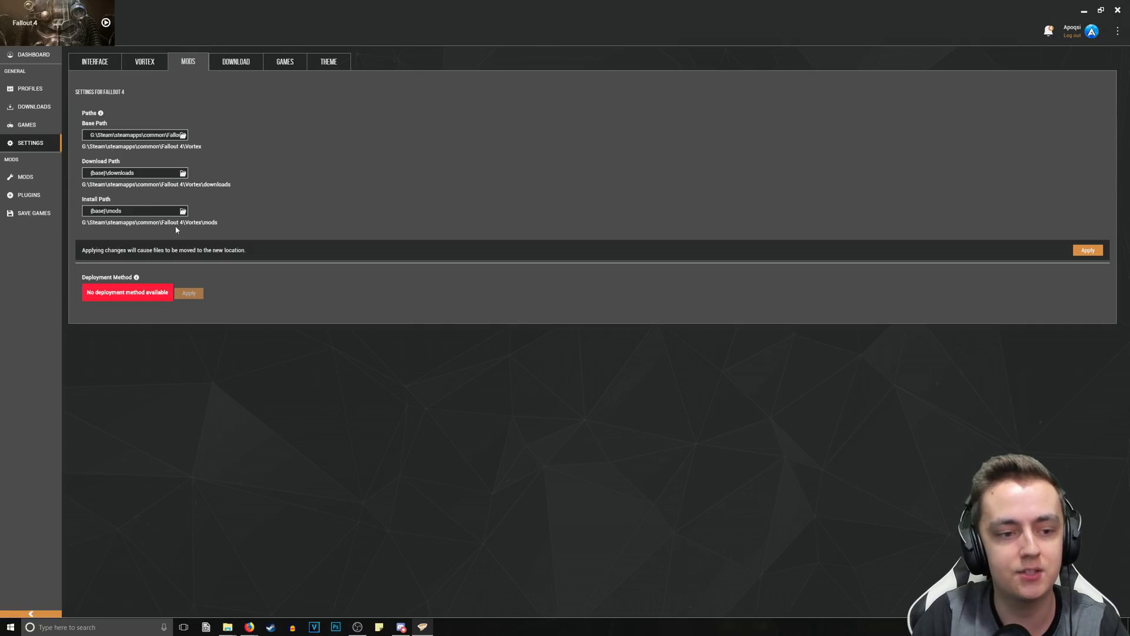
{"action": "left_click", "coordinate": [1088, 250]}
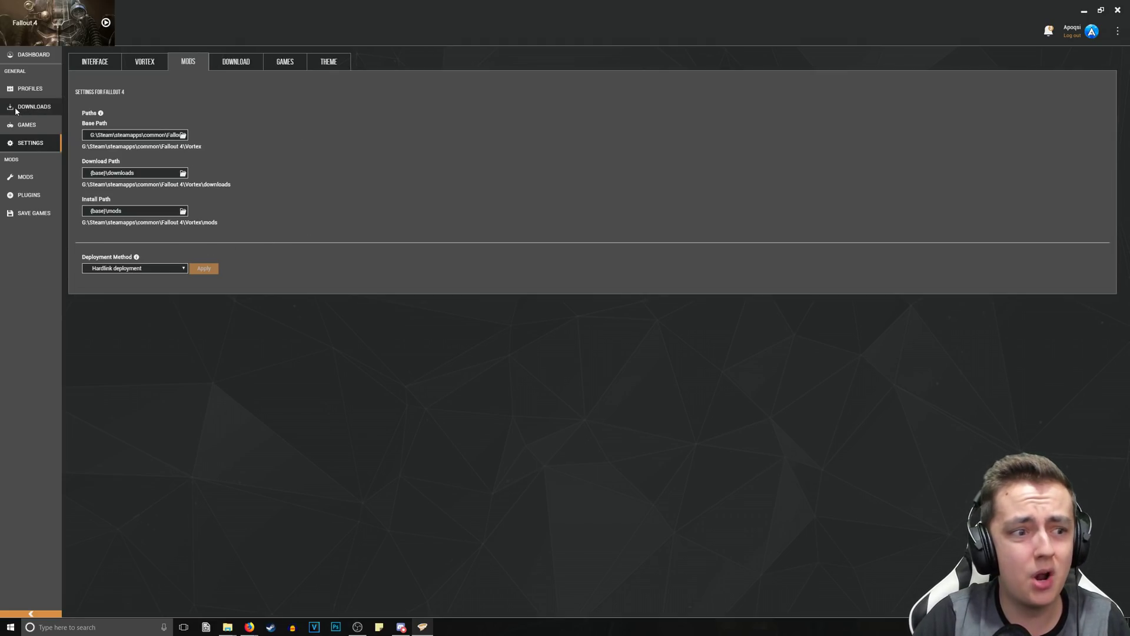
Activate Skyrim Special Edition among the managed games and open its mod path settings.
{"action": "left_click", "coordinate": [40, 125]}
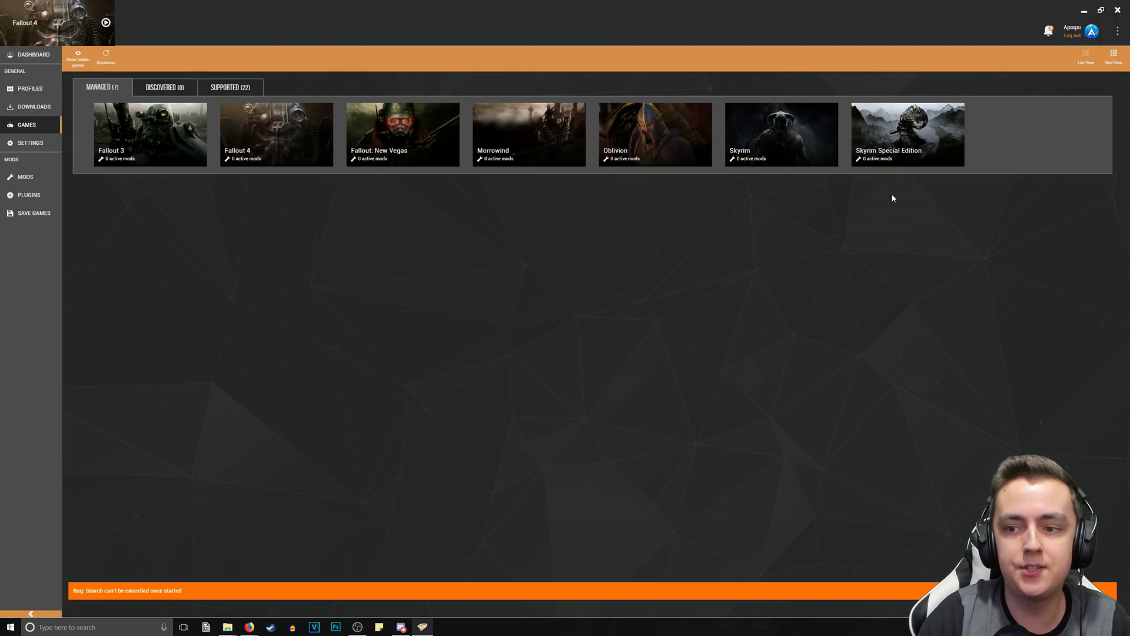
{"action": "mouse_move", "coordinate": [879, 112]}
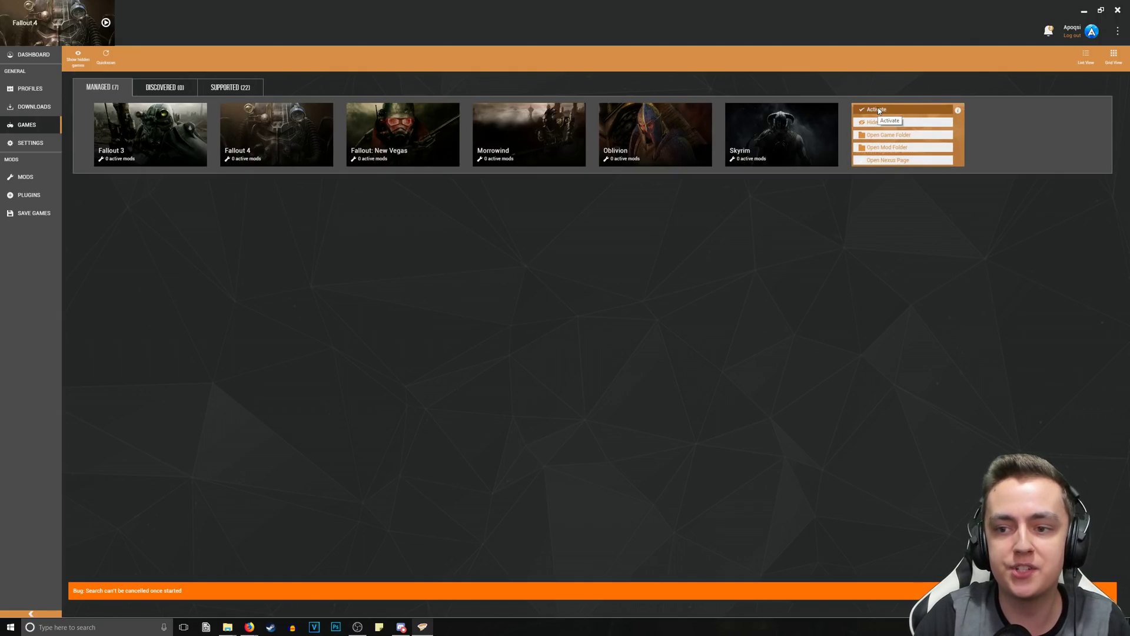
{"action": "left_click", "coordinate": [878, 109]}
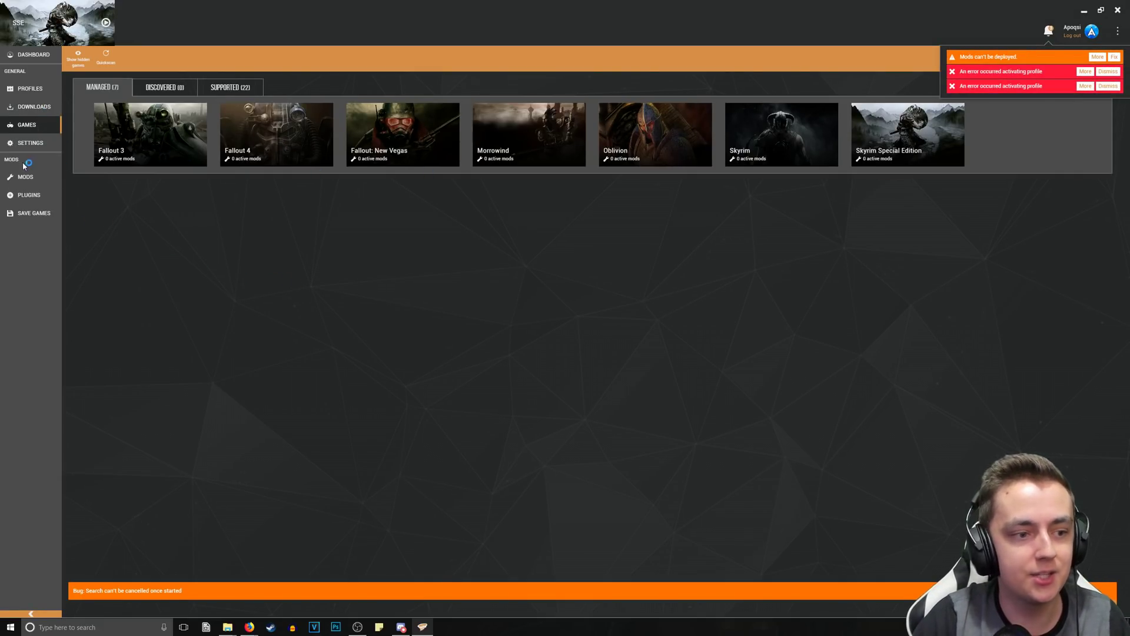
{"action": "left_click", "coordinate": [44, 143]}
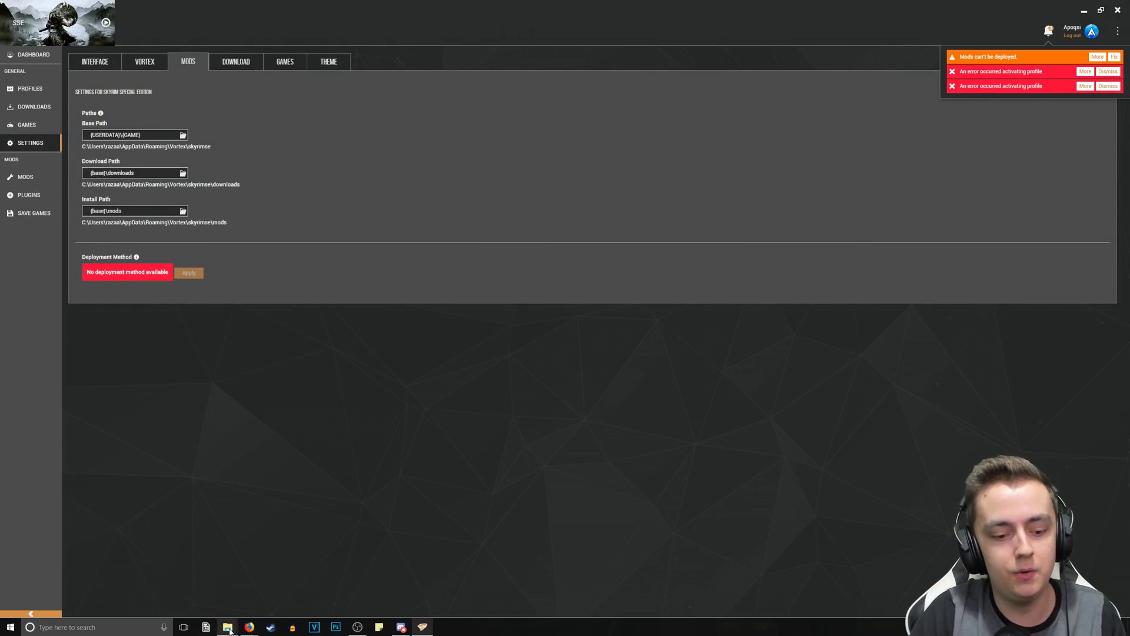
Switch to File Explorer and copy the path of the Skyrim Special Edition folder in Steam's common folder.
{"action": "mouse_move", "coordinate": [227, 626]}
{"action": "left_click", "coordinate": [262, 611]}
{"action": "left_click", "coordinate": [534, 146]}
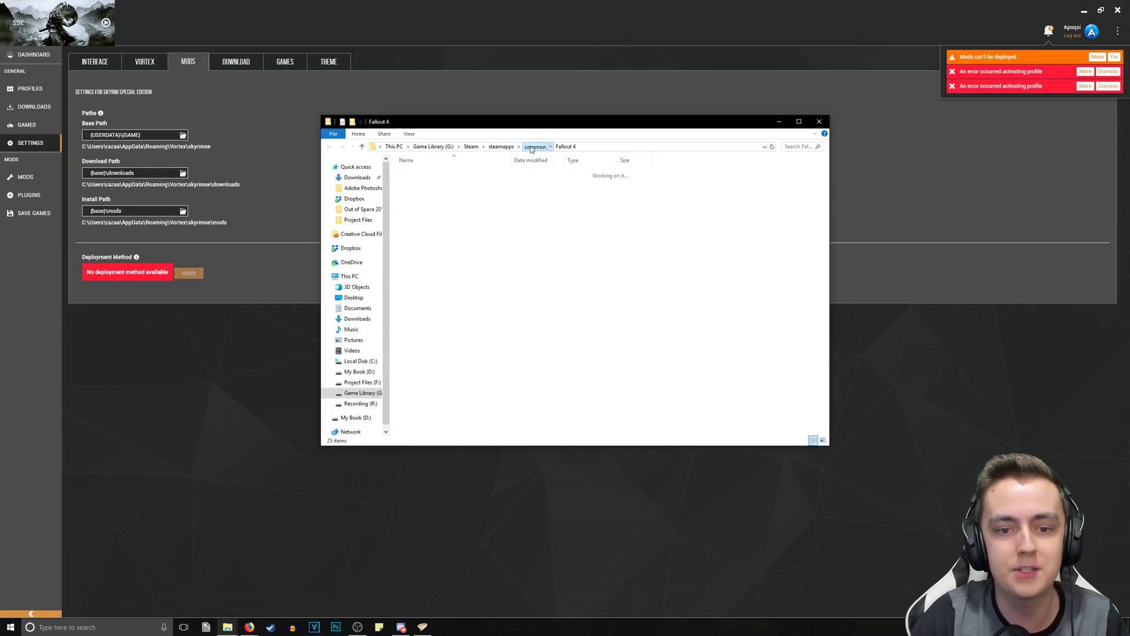
{"action": "scroll", "coordinate": [481, 323], "scroll_direction": "down", "scroll_amount": 6}
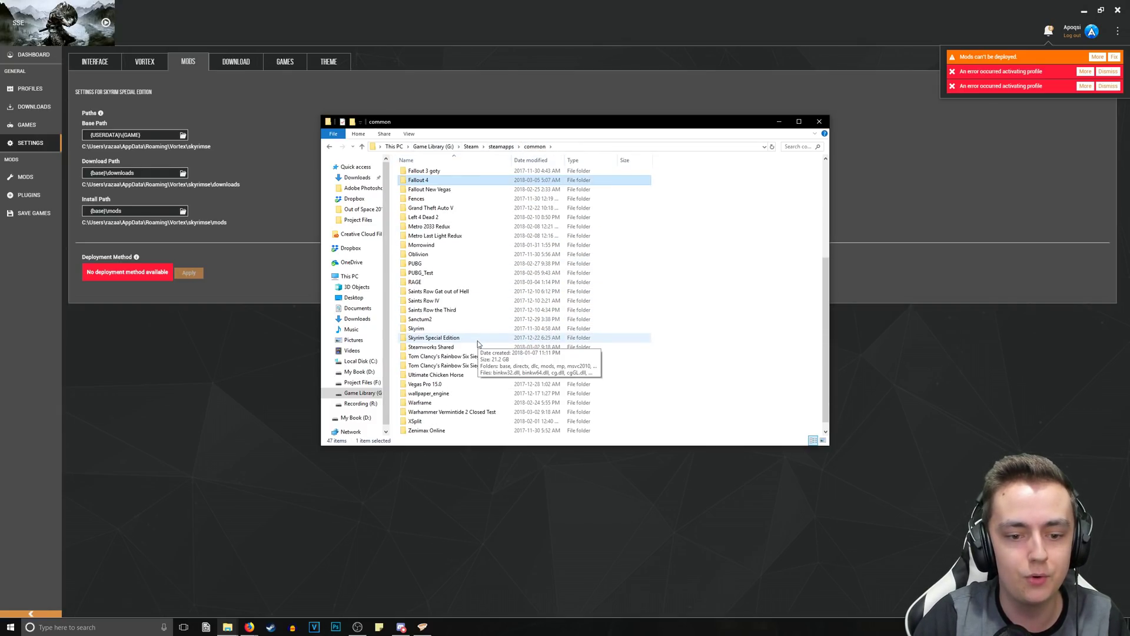
{"action": "double_click", "coordinate": [436, 338]}
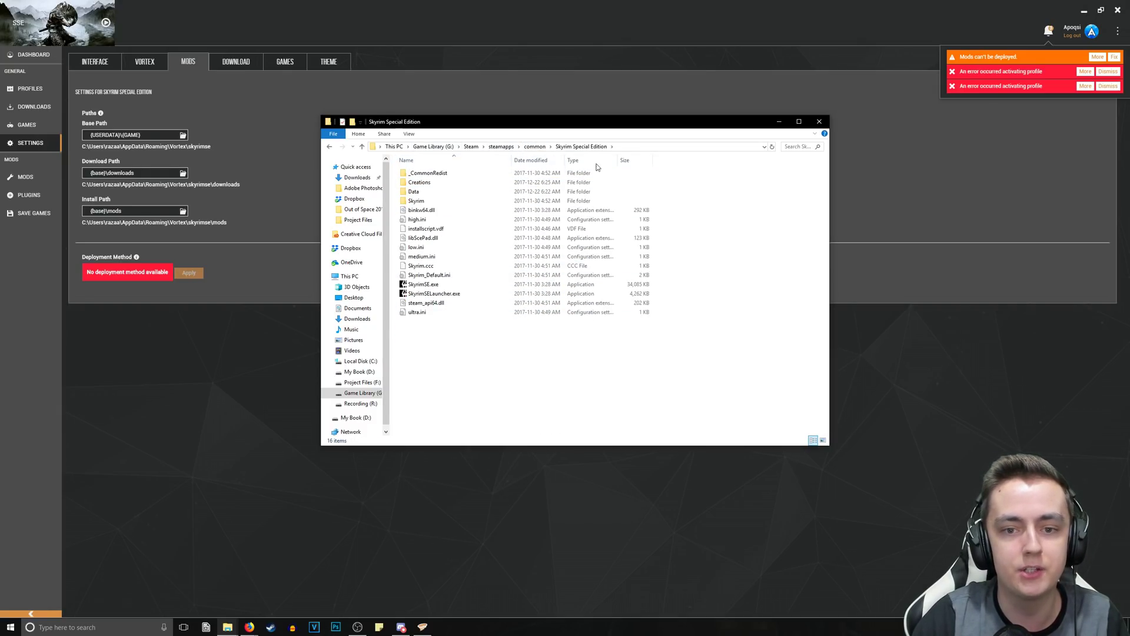
{"action": "left_click", "coordinate": [630, 148]}
{"action": "key", "text": "ctrl+c"}
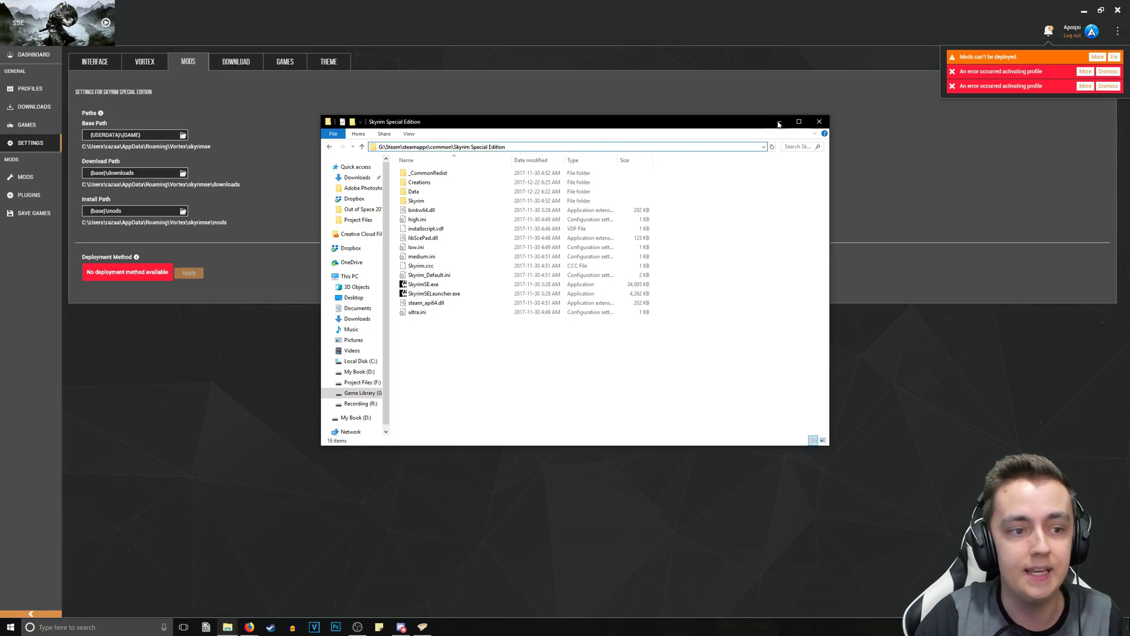
{"action": "left_click", "coordinate": [778, 122]}
Set Skyrim Special Edition's mod base path to G:\Steam\steamapps\common\Skyrim Special Edition\Vortex and apply the new location.
{"action": "triple_click", "coordinate": [155, 135]}
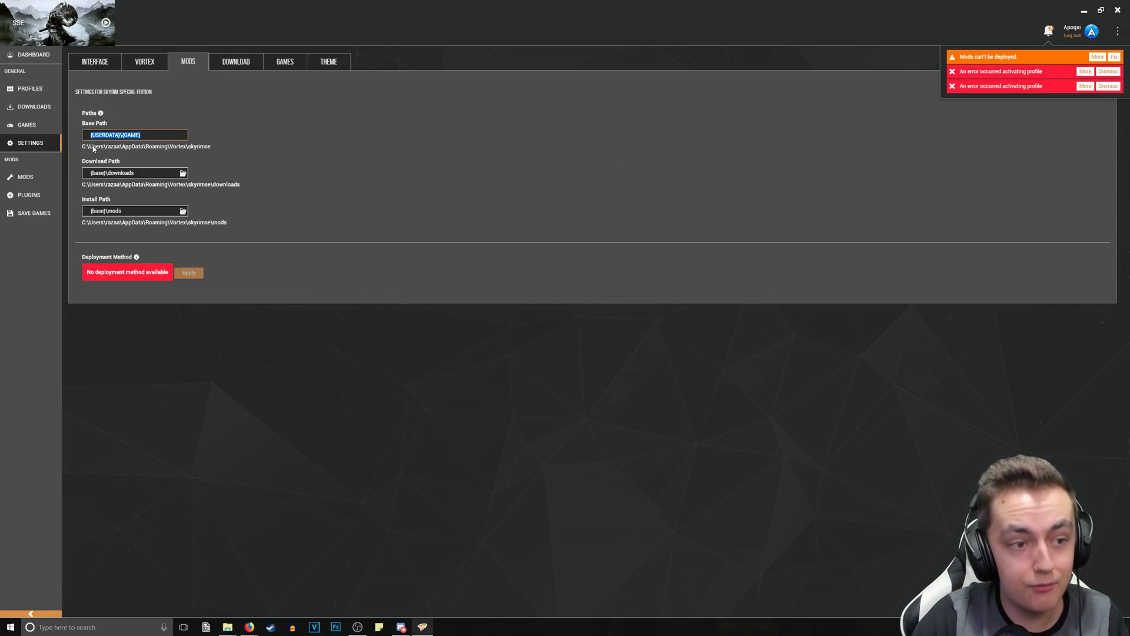
{"action": "key", "text": "ctrl+v"}
{"action": "type", "text": "\\"}
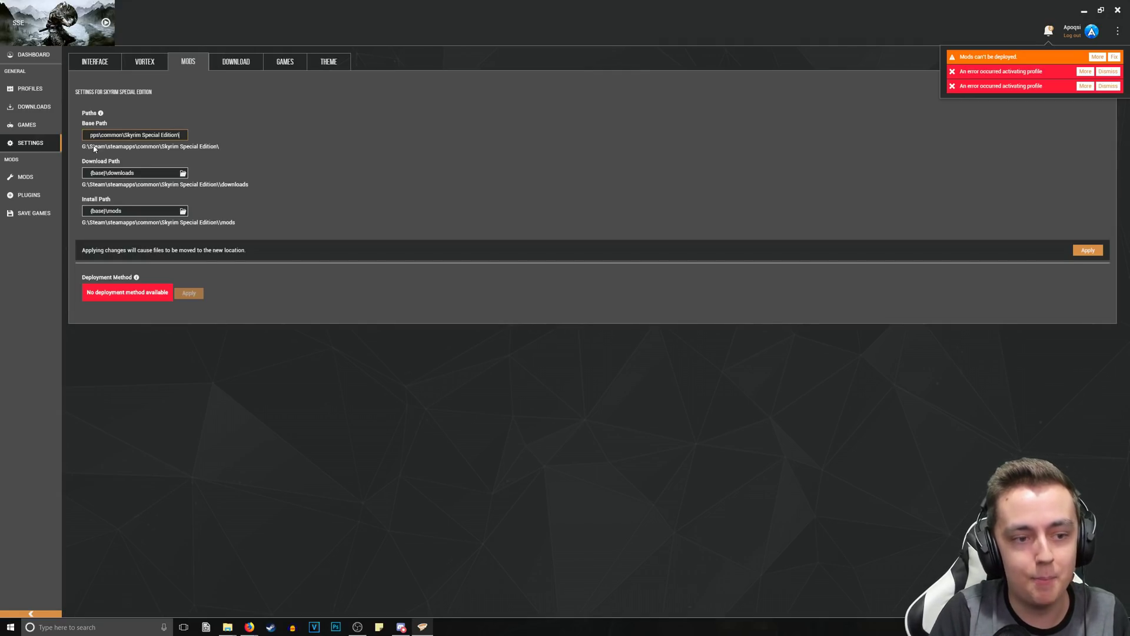
{"action": "type", "text": "Vortex"}
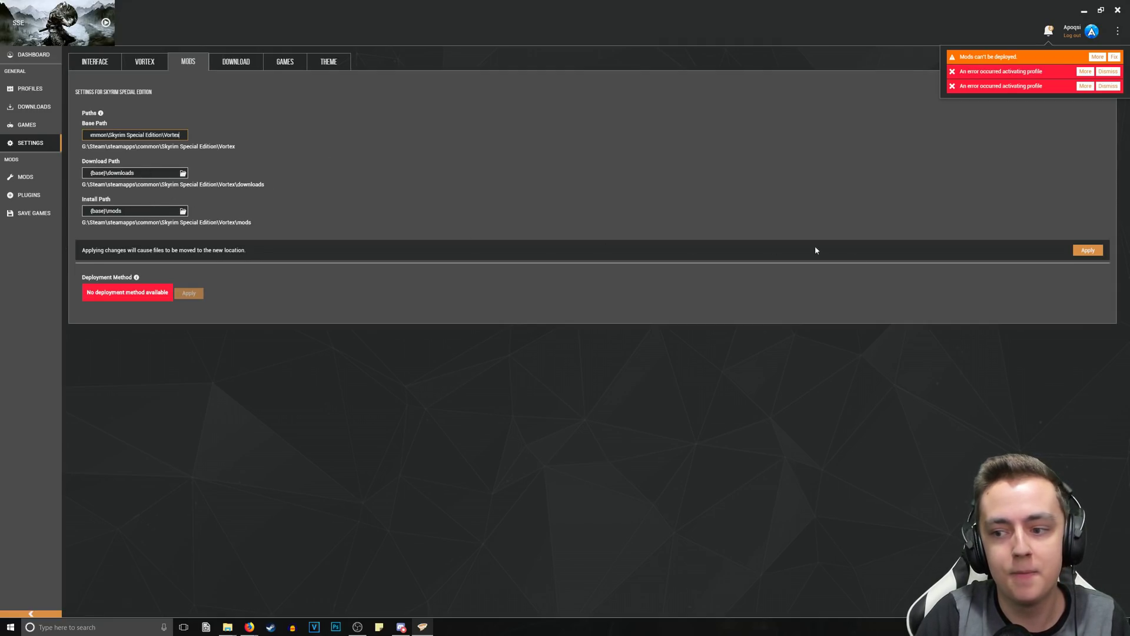
{"action": "left_click", "coordinate": [1088, 250]}
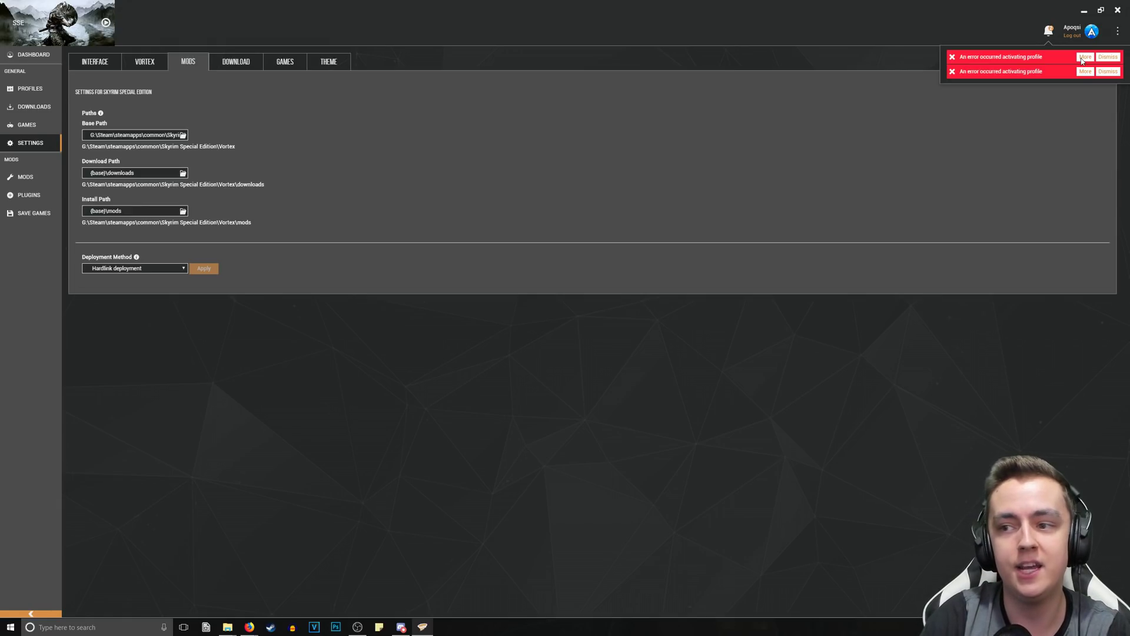
Open the profile activation error's details, and look through the interface, Vortex and mods settings from the dashboard's advanced settings.
{"action": "left_click", "coordinate": [1084, 57]}
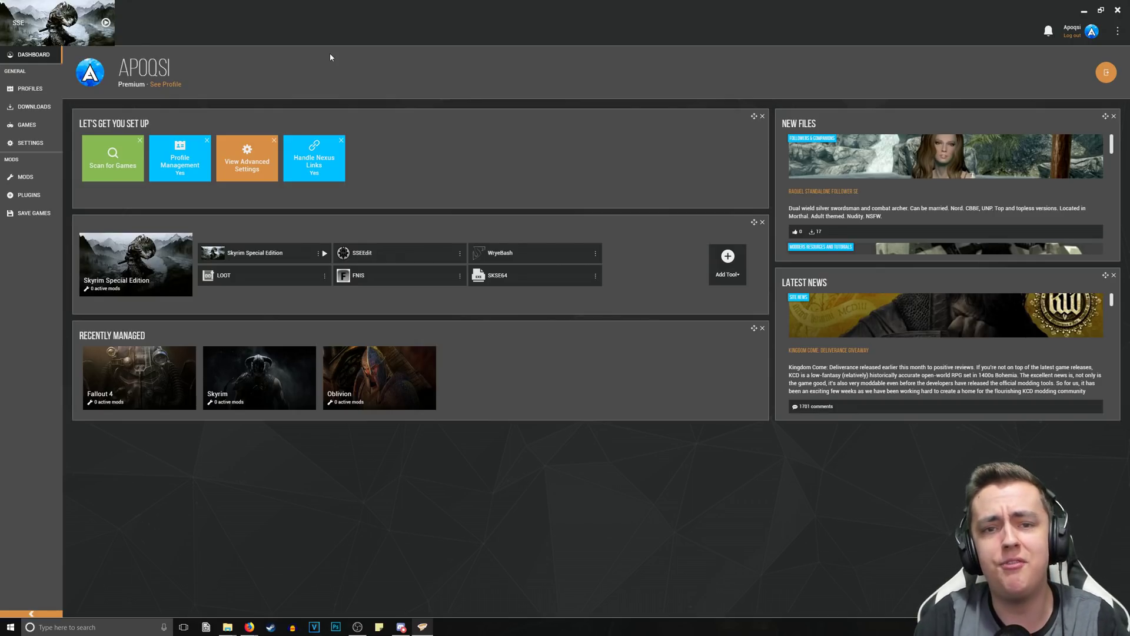
{"action": "left_click", "coordinate": [247, 160]}
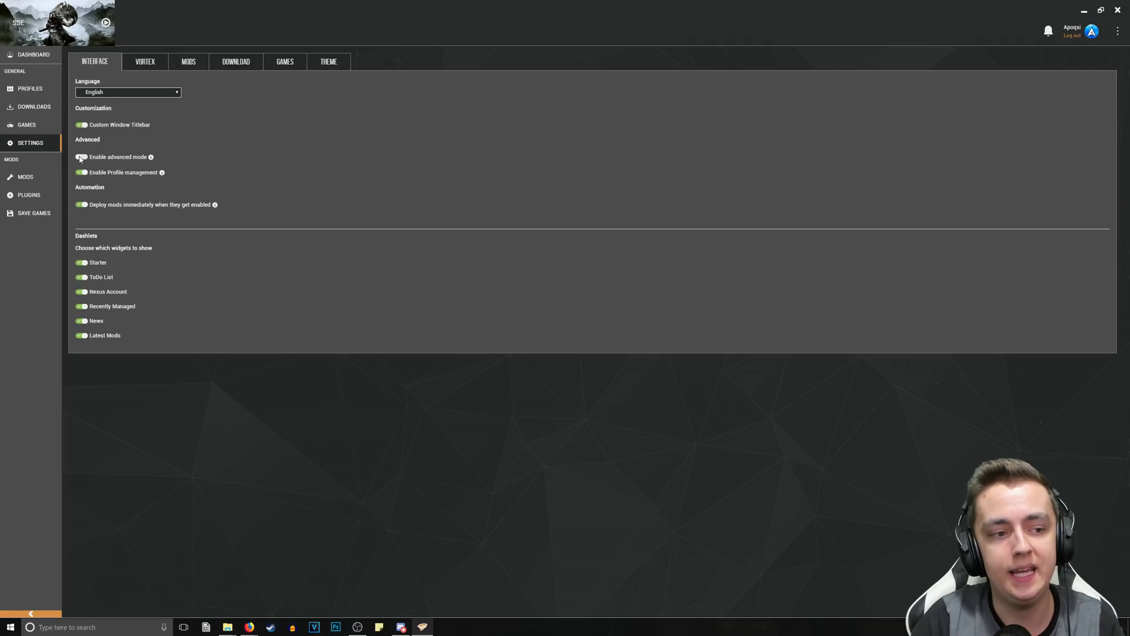
{"action": "left_click", "coordinate": [145, 63]}
{"action": "left_click", "coordinate": [188, 62]}
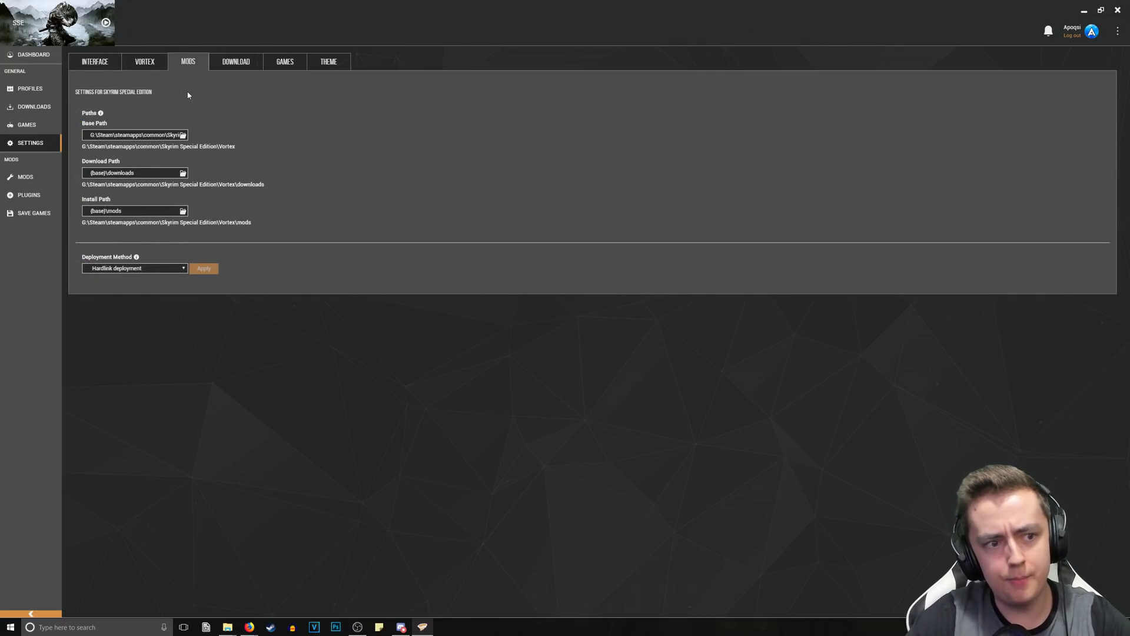